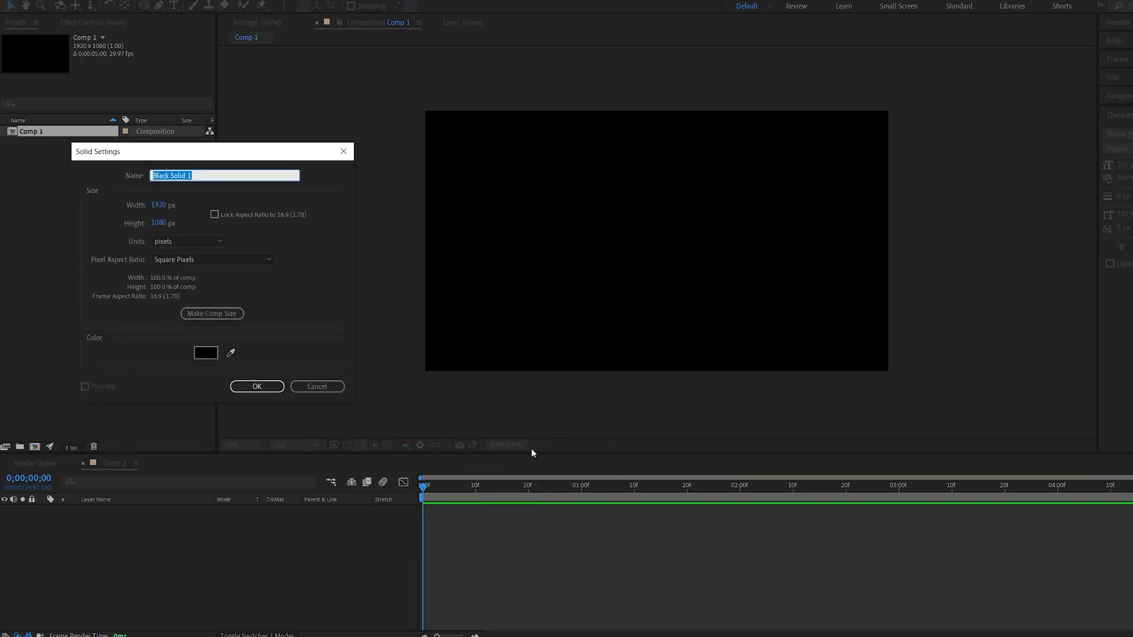
- Create a black solid named Fractal and apply the Fractal Noise effect to it
{"action": "type", "text": "Fractal"}
{"action": "key", "text": "Return"}
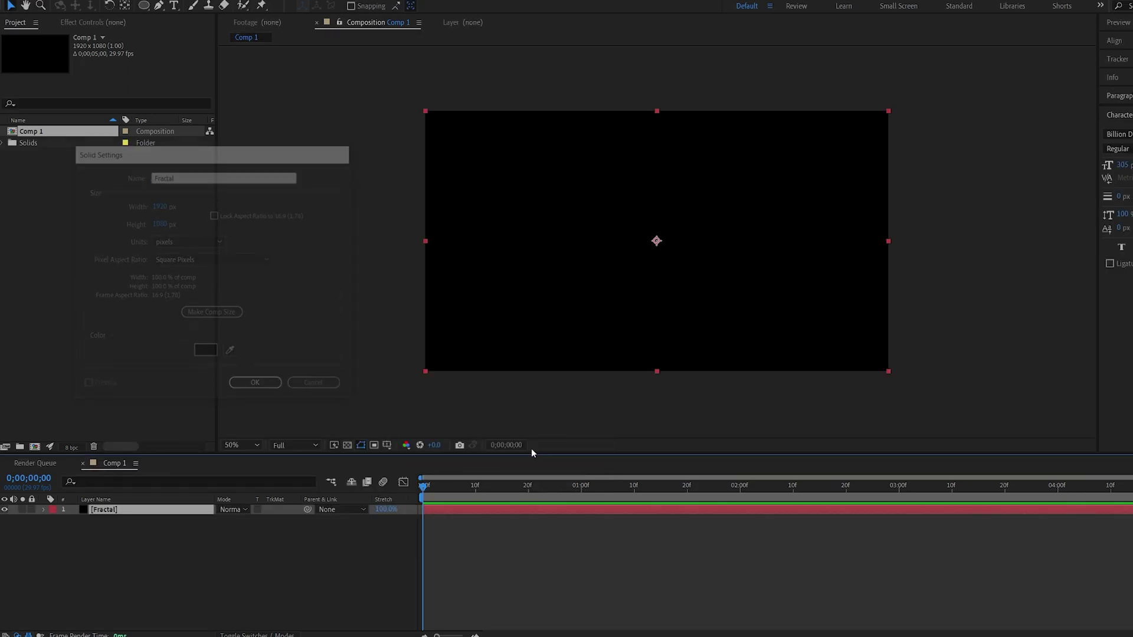
{"action": "key", "text": "ctrl+space"}
{"action": "type", "text": "fract"}
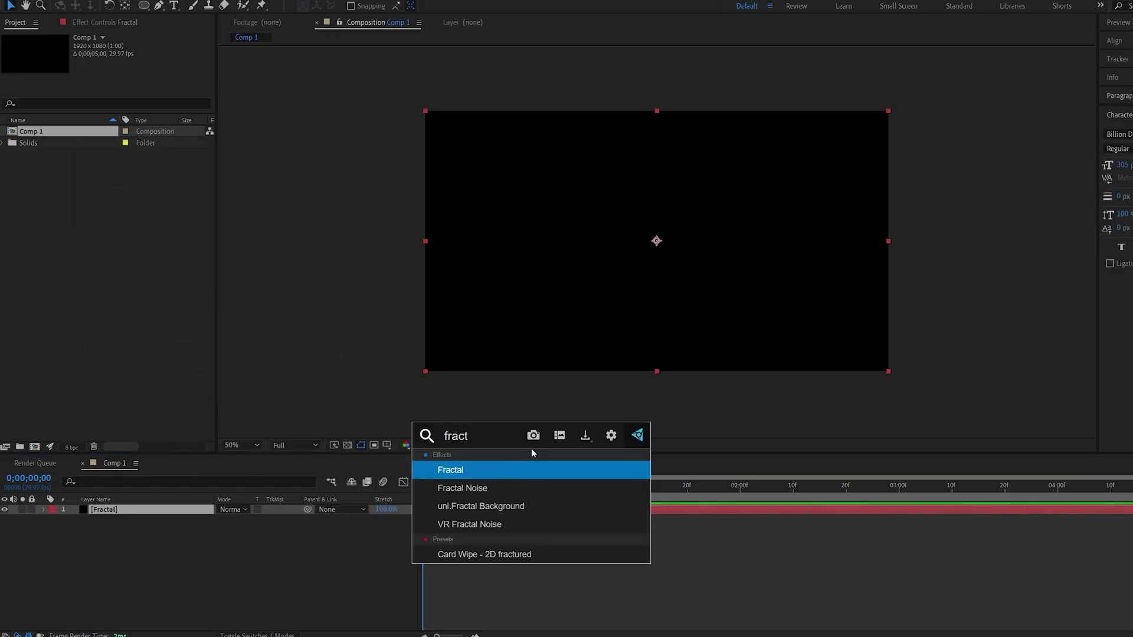
{"action": "key", "text": "Down"}
{"action": "key", "text": "Return"}
- Set Fractal Noise to Spline type with Contrast 300 and Brightness -40
{"action": "left_click", "coordinate": [152, 70]}
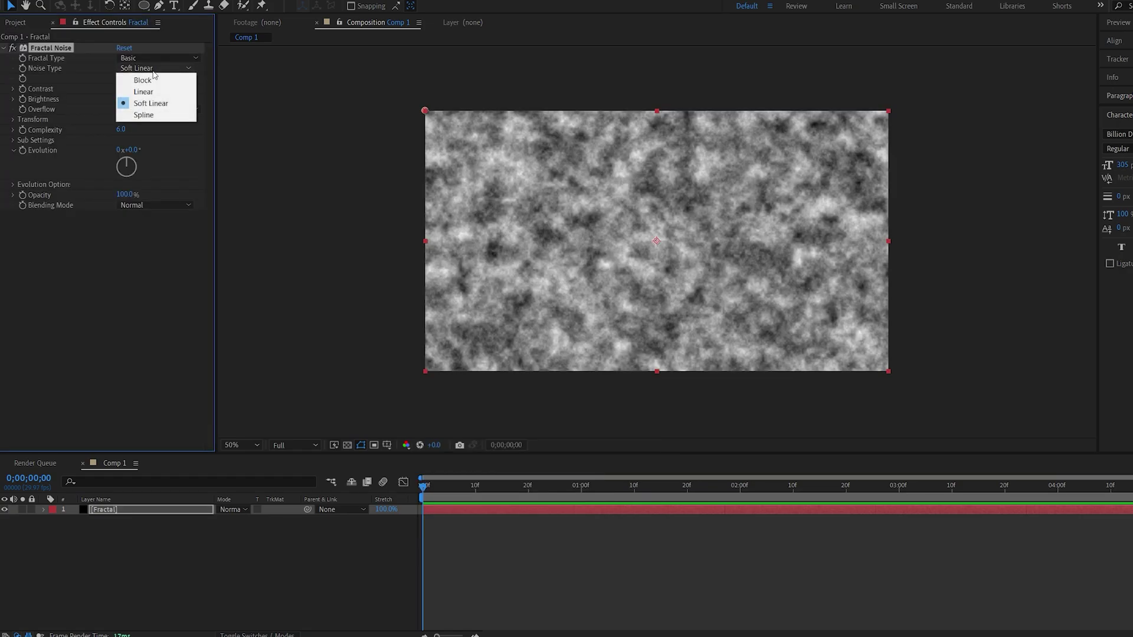
{"action": "left_click", "coordinate": [163, 114]}
{"action": "left_click", "coordinate": [125, 90]}
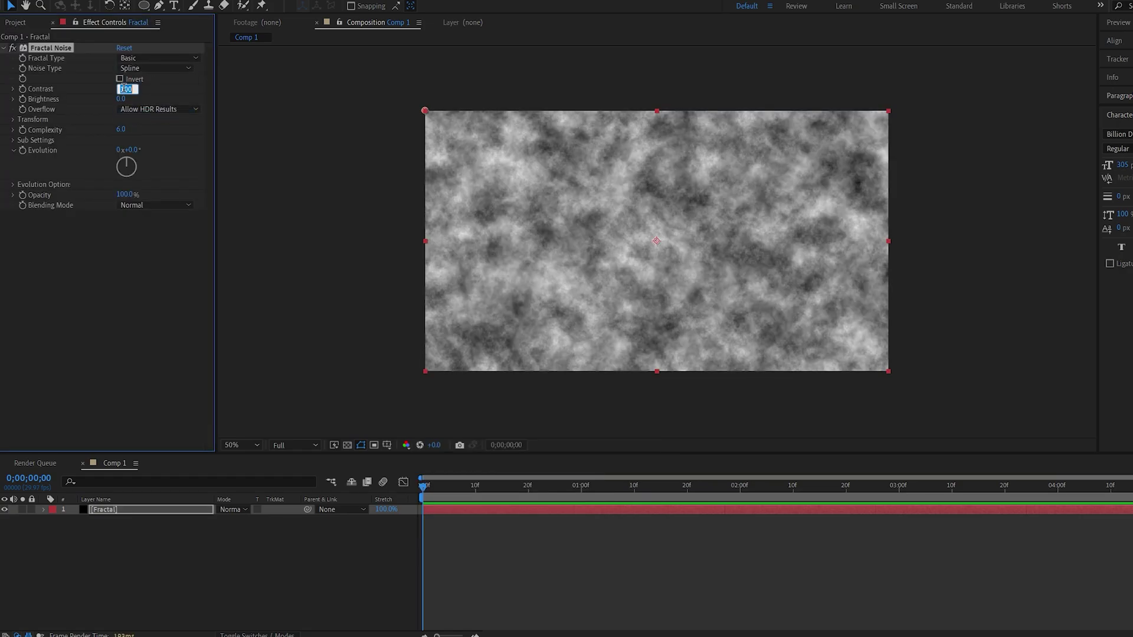
{"action": "type", "text": "300"}
{"action": "key", "text": "Tab"}
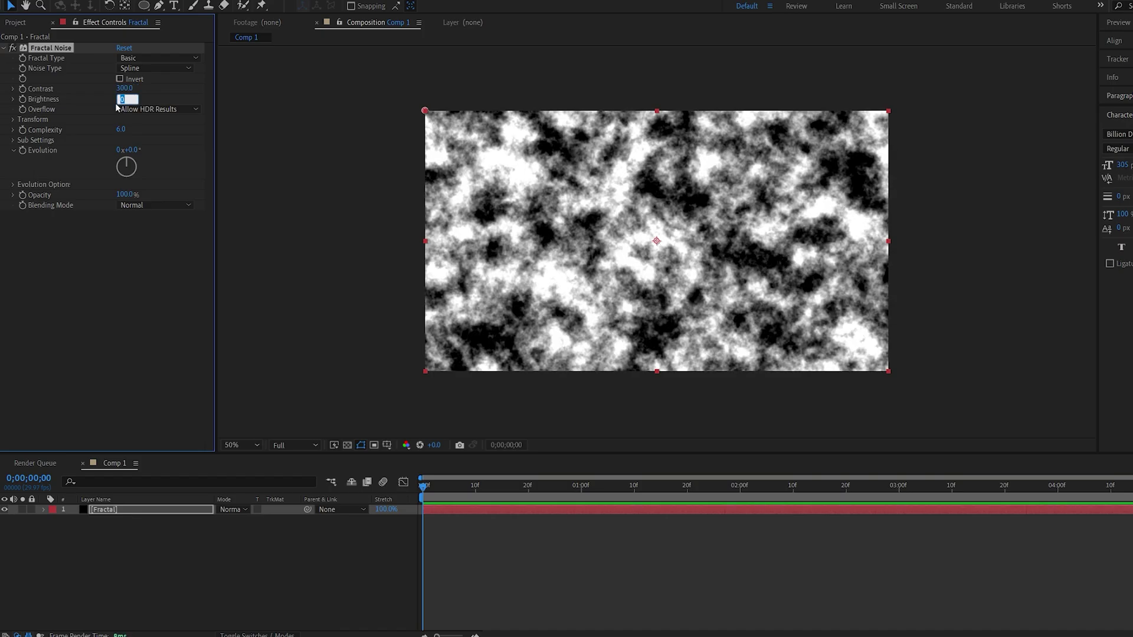
{"action": "key", "text": "Return"}
- Turn off Uniform Scaling, stretch the noise to 112×374 with Complexity 8, and set Brightness -50
{"action": "left_click", "coordinate": [13, 120]}
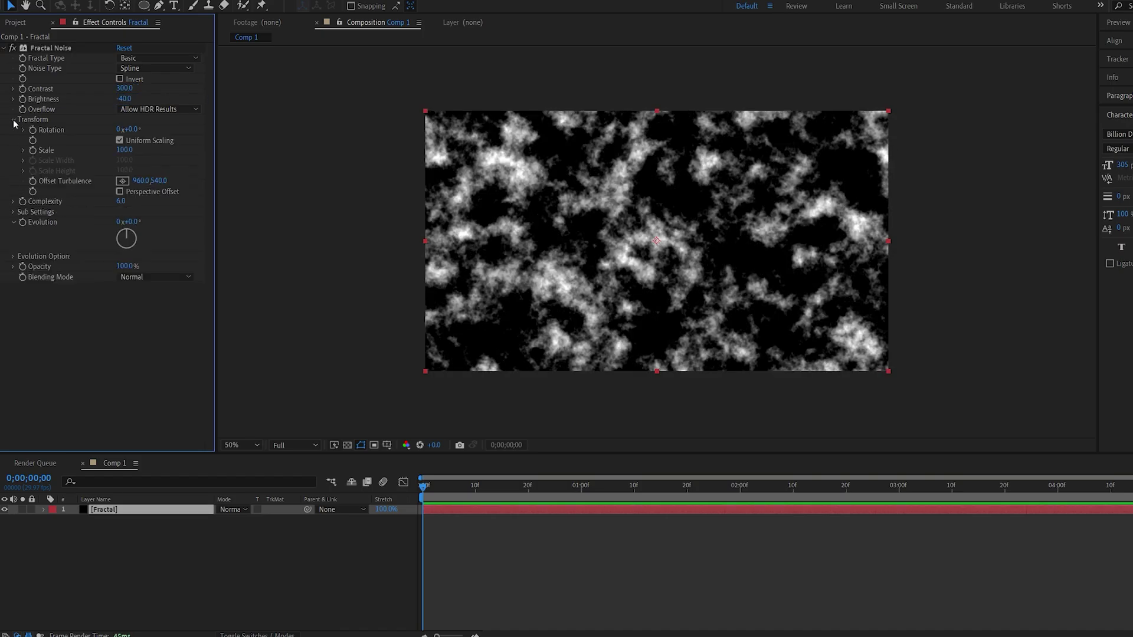
{"action": "left_click", "coordinate": [120, 141]}
{"action": "left_click_drag", "start_coordinate": [125, 165], "coordinate": [296, 195]}
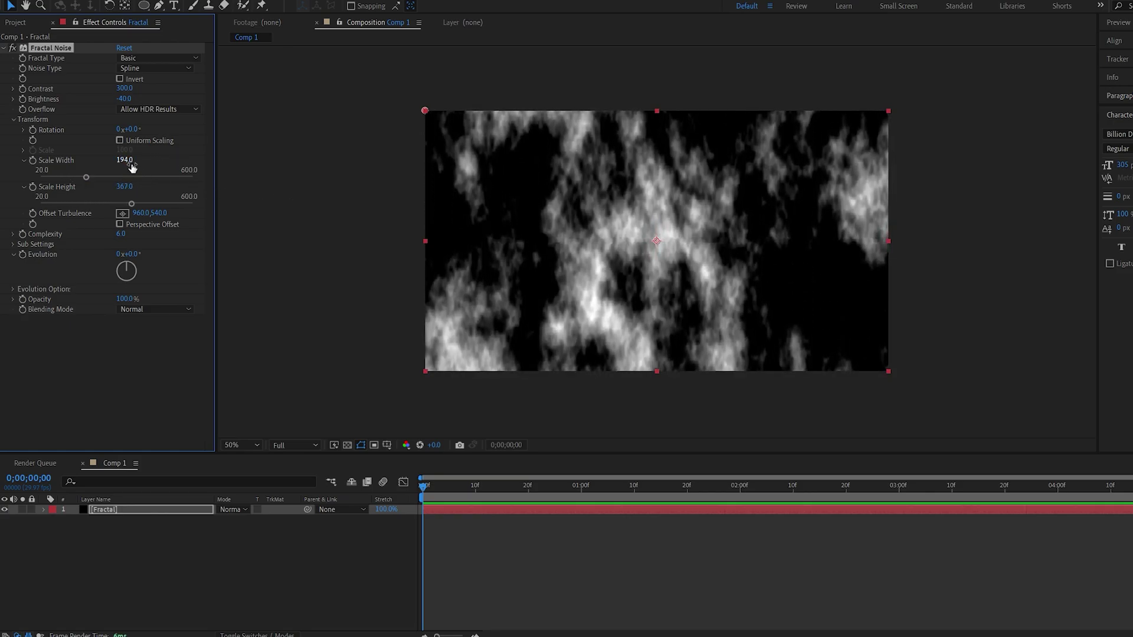
{"action": "mouse_move", "coordinate": [132, 167]}
{"action": "left_mouse_down"}
{"action": "mouse_move", "coordinate": [137, 188]}
{"action": "mouse_move", "coordinate": [118, 161]}
{"action": "left_mouse_up"}
{"action": "left_click", "coordinate": [126, 99]}
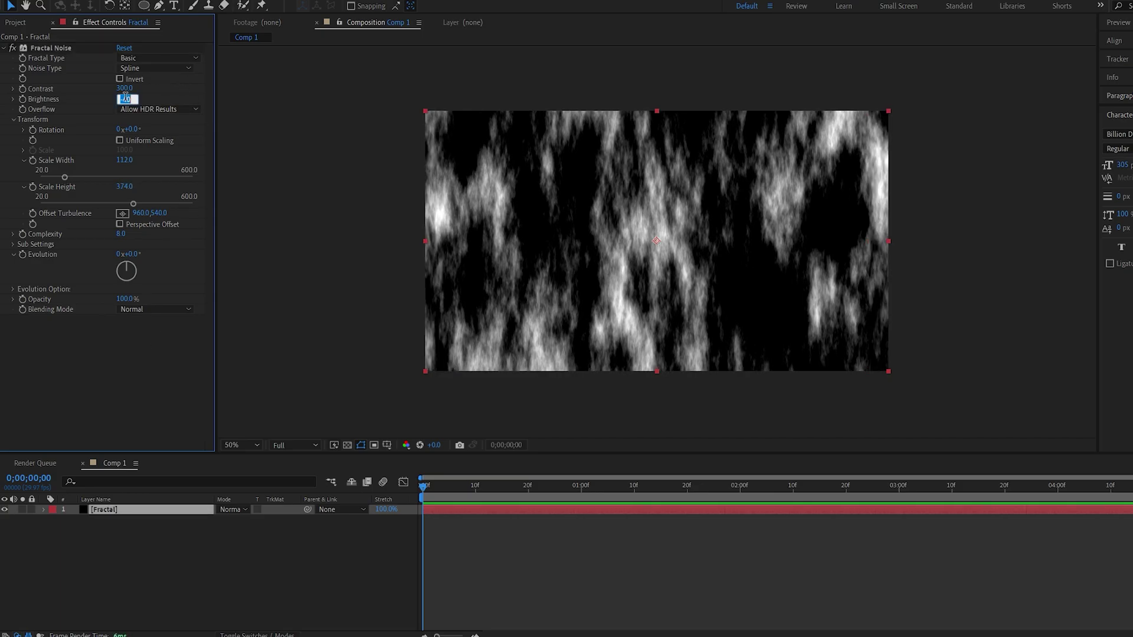
{"action": "type", "text": "-50"}
{"action": "left_click", "coordinate": [267, 538]}
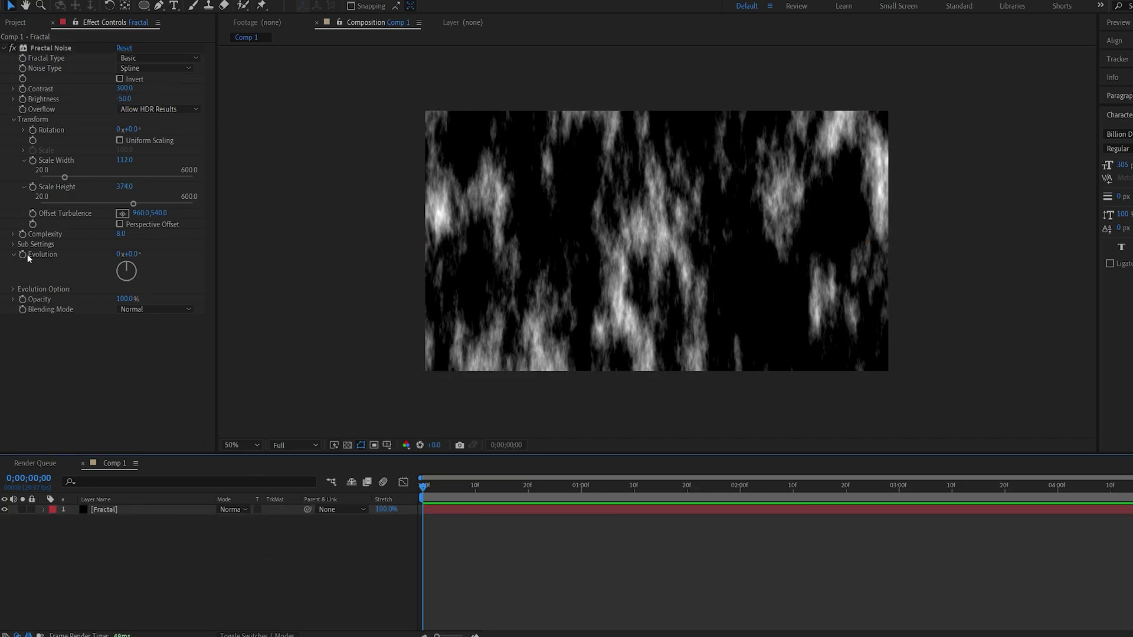
- Keyframe Evolution to 1 revolution and Offset Turbulence y to 1493 at the last frame, then preview
{"action": "left_click", "coordinate": [22, 254]}
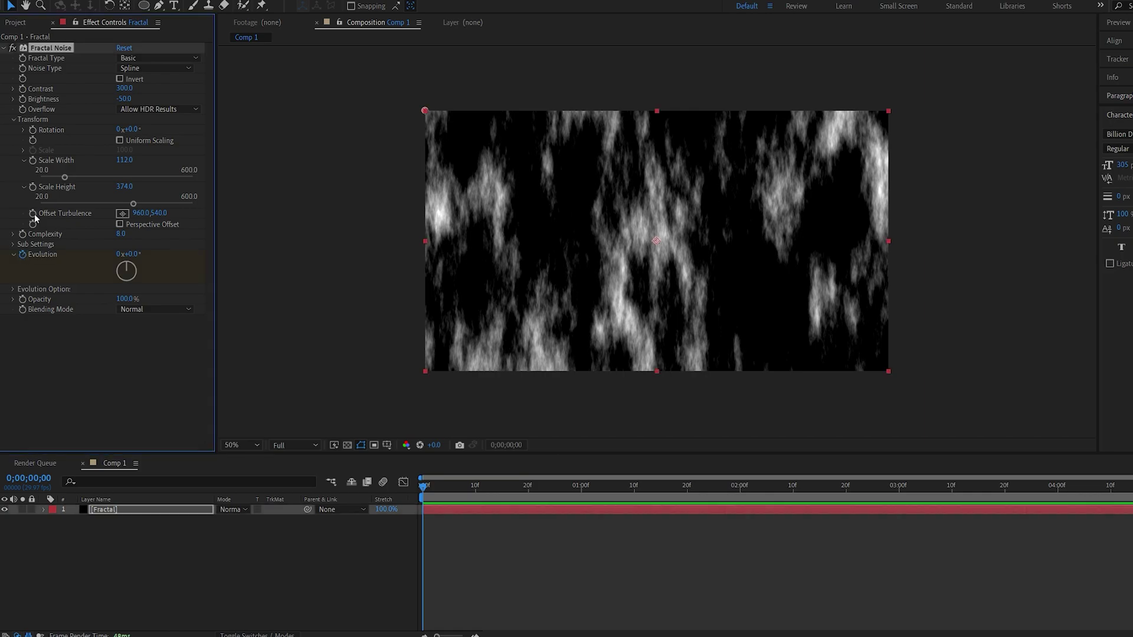
{"action": "left_click", "coordinate": [1127, 484]}
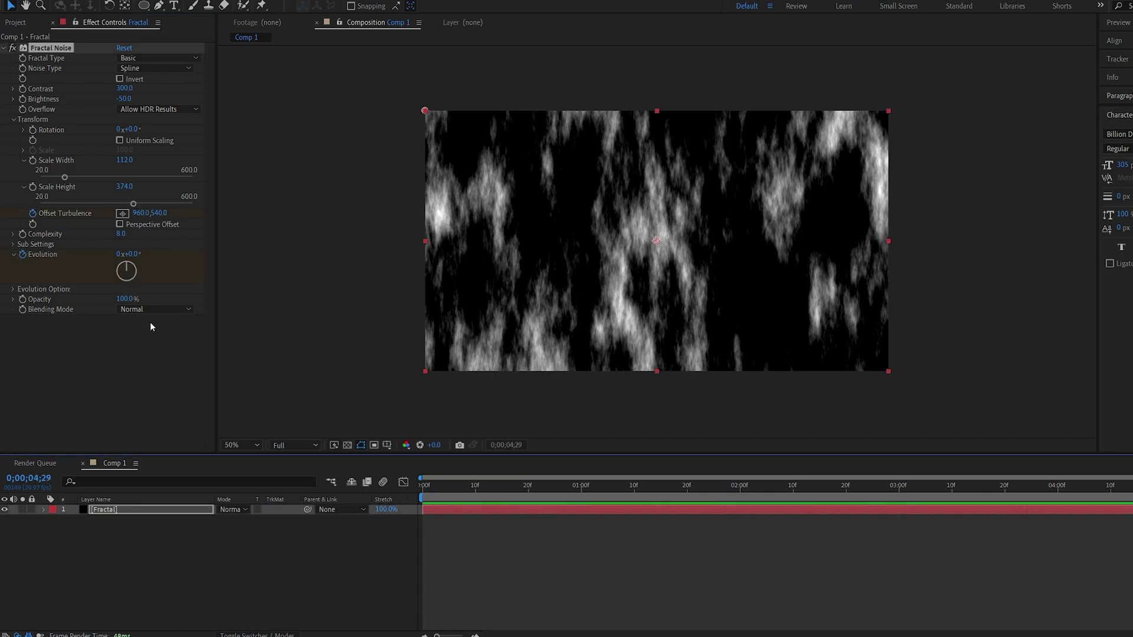
{"action": "left_click", "coordinate": [118, 254]}
{"action": "type", "text": "1"}
{"action": "key", "text": "Return"}
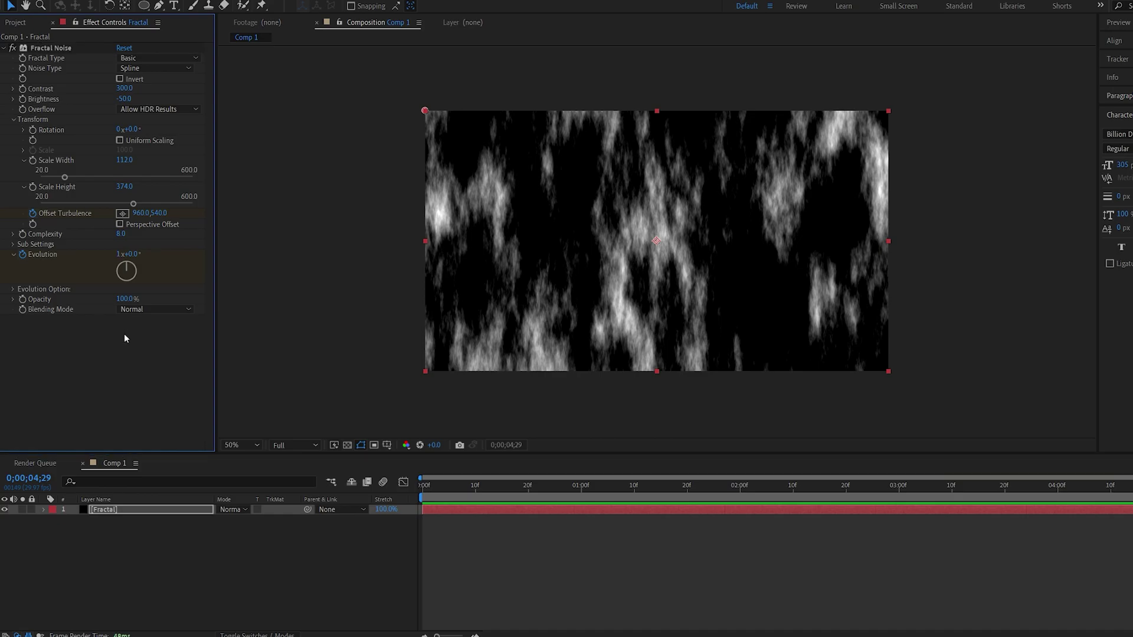
{"action": "left_click_drag", "start_coordinate": [158, 213], "coordinate": [657, 335]}
{"action": "key", "text": "space"}
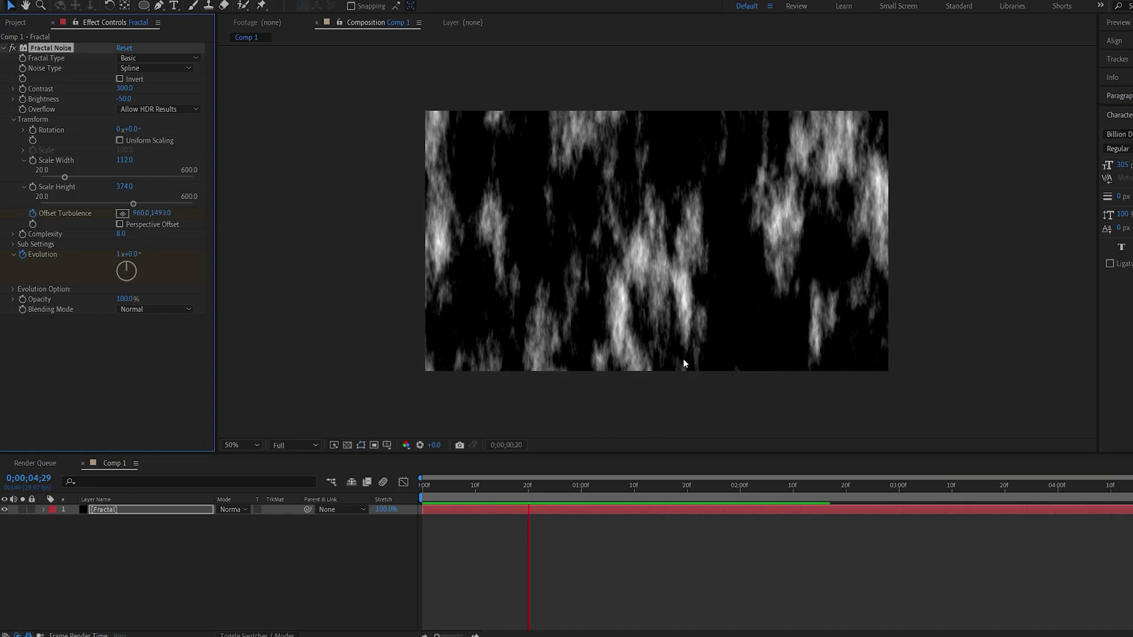
{"action": "right_click", "coordinate": [224, 422]}
- Create a new solid layer named Grad
{"action": "mouse_move", "coordinate": [254, 427]}
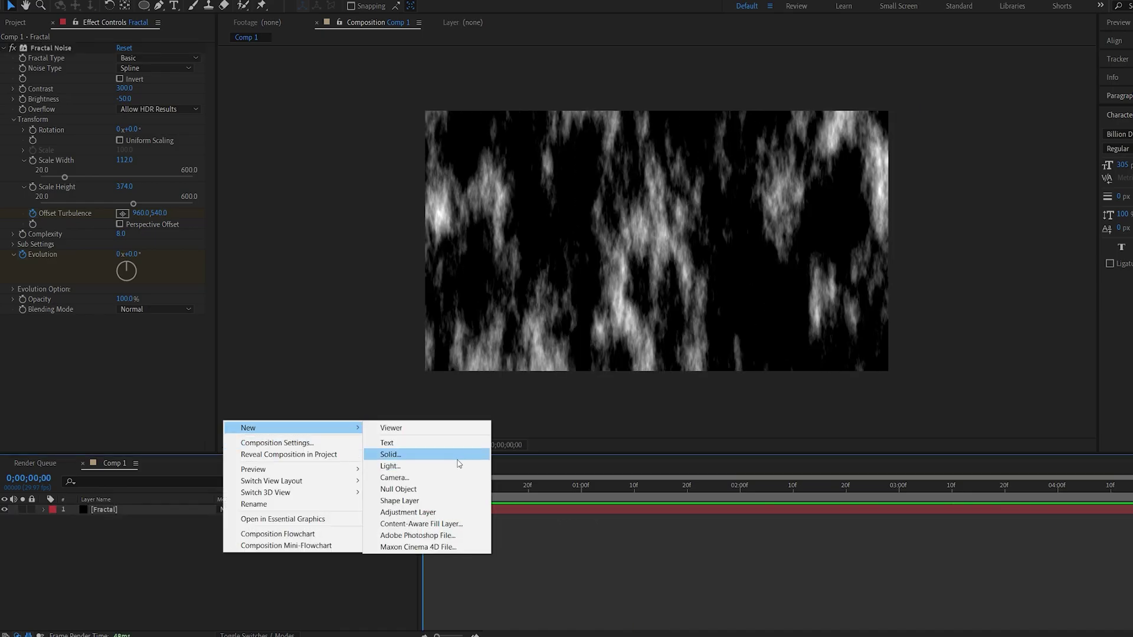
{"action": "left_click", "coordinate": [457, 459]}
{"action": "type", "text": "Grad"}
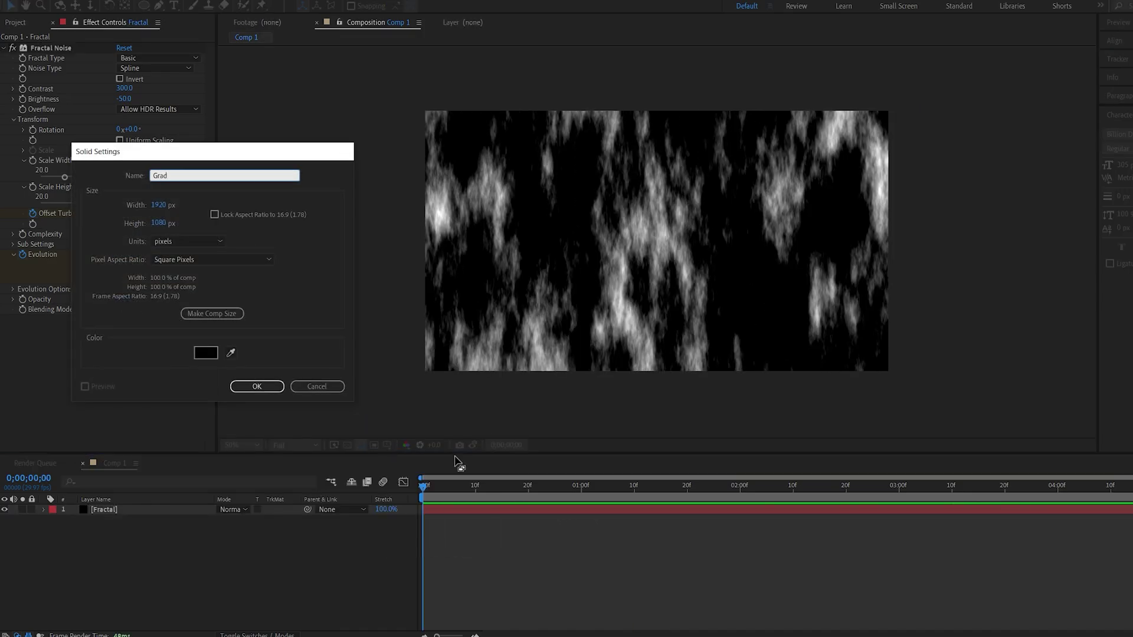
{"action": "key", "text": "Return"}
- Apply a swapped white-to-black Gradient Ramp, with its start at y -178 and its end moved up
{"action": "key", "text": "ctrl+space"}
{"action": "type", "text": "gra"}
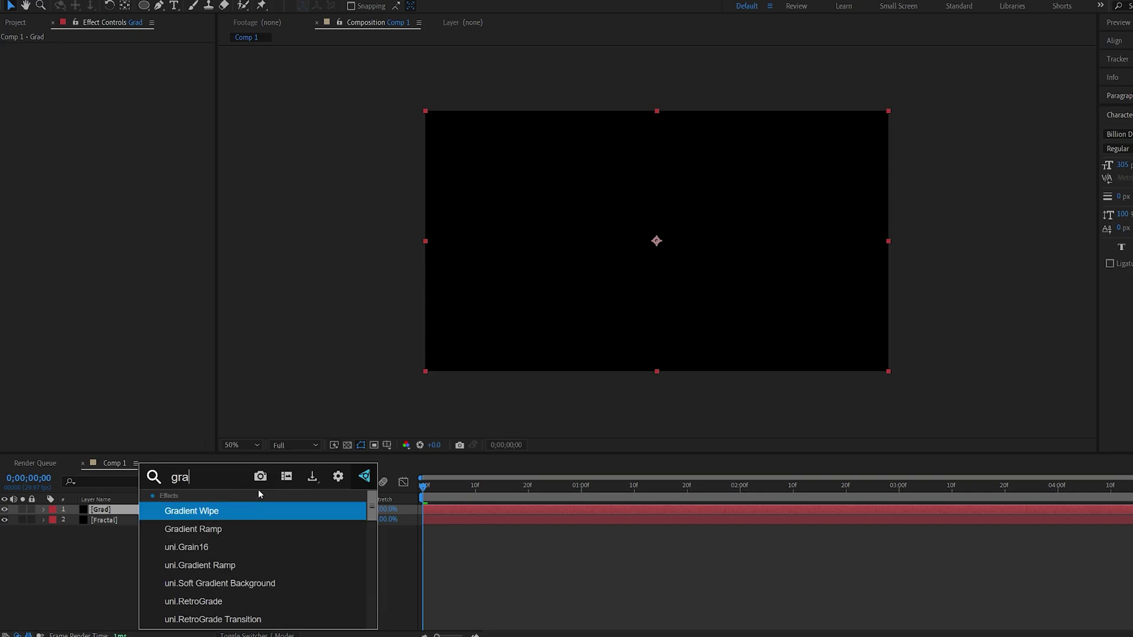
{"action": "left_click", "coordinate": [230, 525]}
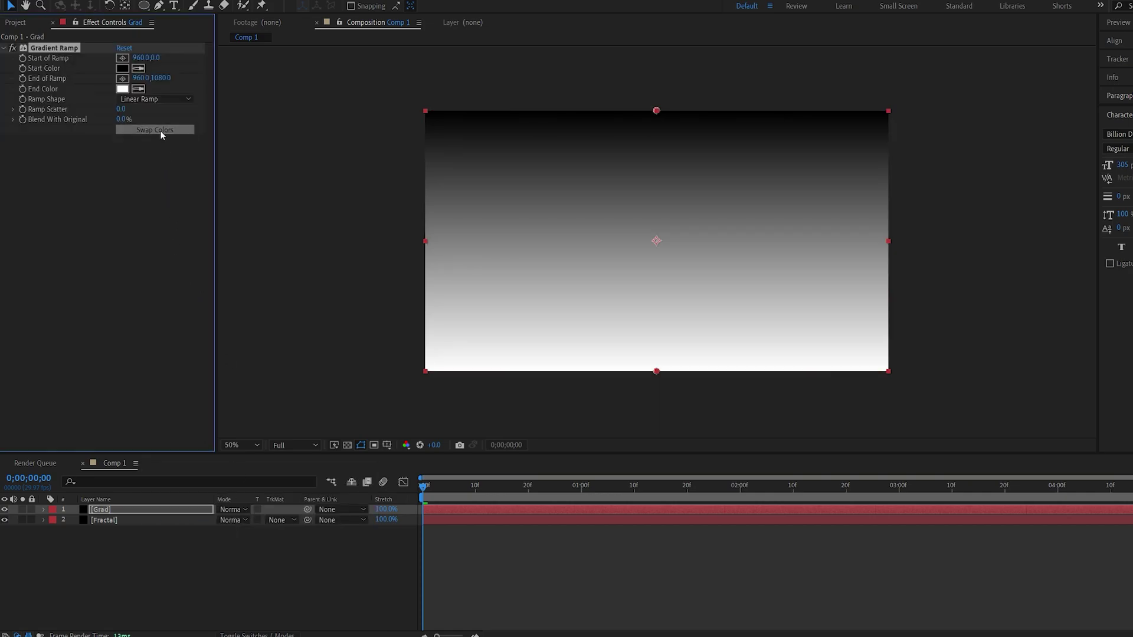
{"action": "left_click", "coordinate": [160, 130]}
{"action": "left_click_drag", "start_coordinate": [165, 79], "coordinate": [89, 87]}
{"action": "left_click_drag", "start_coordinate": [147, 60], "coordinate": [260, 571]}
- Set the Grad layer to Linear Burn and lower the ramp end to y 1277
{"action": "left_click", "coordinate": [232, 511]}
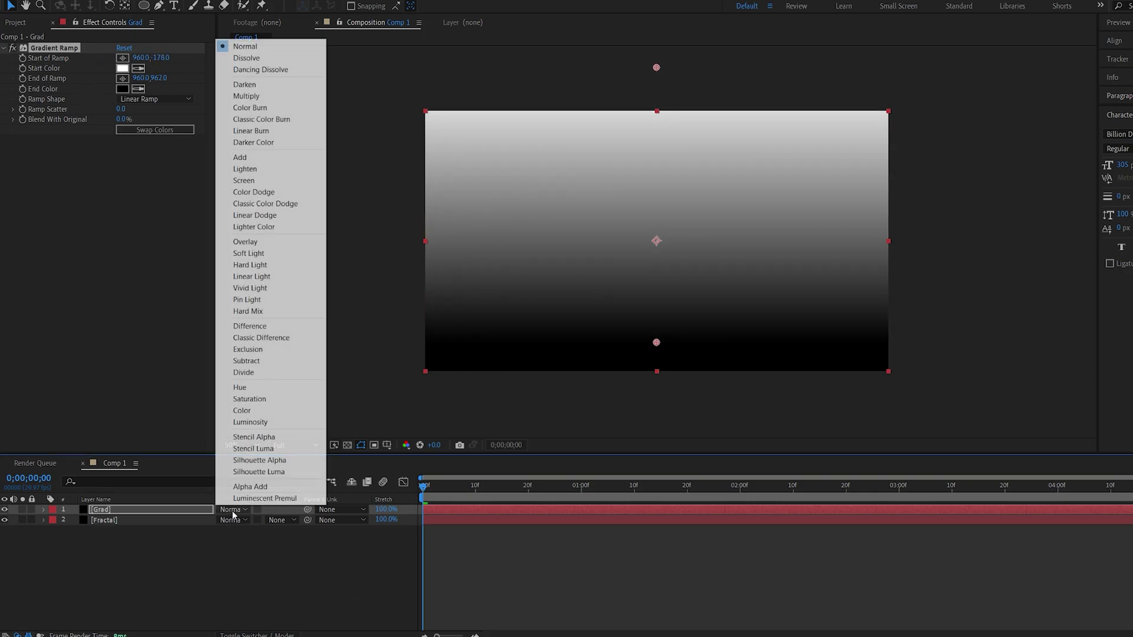
{"action": "left_click", "coordinate": [288, 131]}
{"action": "mouse_move", "coordinate": [452, 488]}
{"action": "left_mouse_down"}
{"action": "mouse_move", "coordinate": [899, 487]}
{"action": "mouse_move", "coordinate": [425, 486]}
{"action": "mouse_move", "coordinate": [867, 486]}
{"action": "mouse_move", "coordinate": [633, 497]}
{"action": "left_mouse_up"}
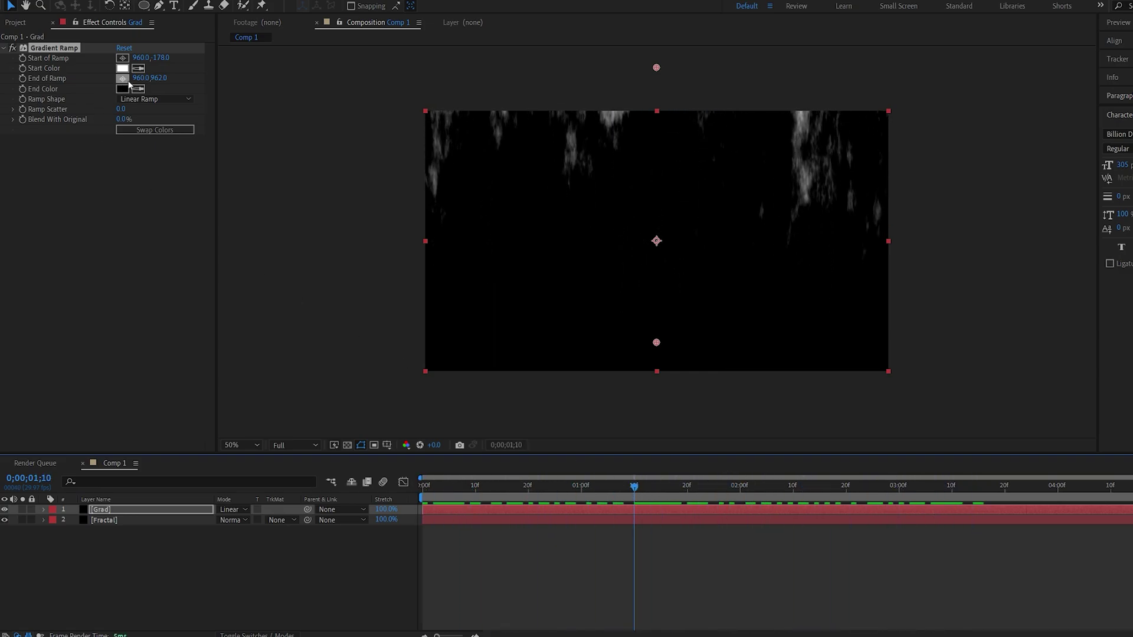
{"action": "left_click_drag", "start_coordinate": [158, 78], "coordinate": [803, 492]}
{"action": "key", "text": "Home"}
- Pre-compose both layers into Pre-comp 1
{"action": "key", "text": "ctrl+a"}
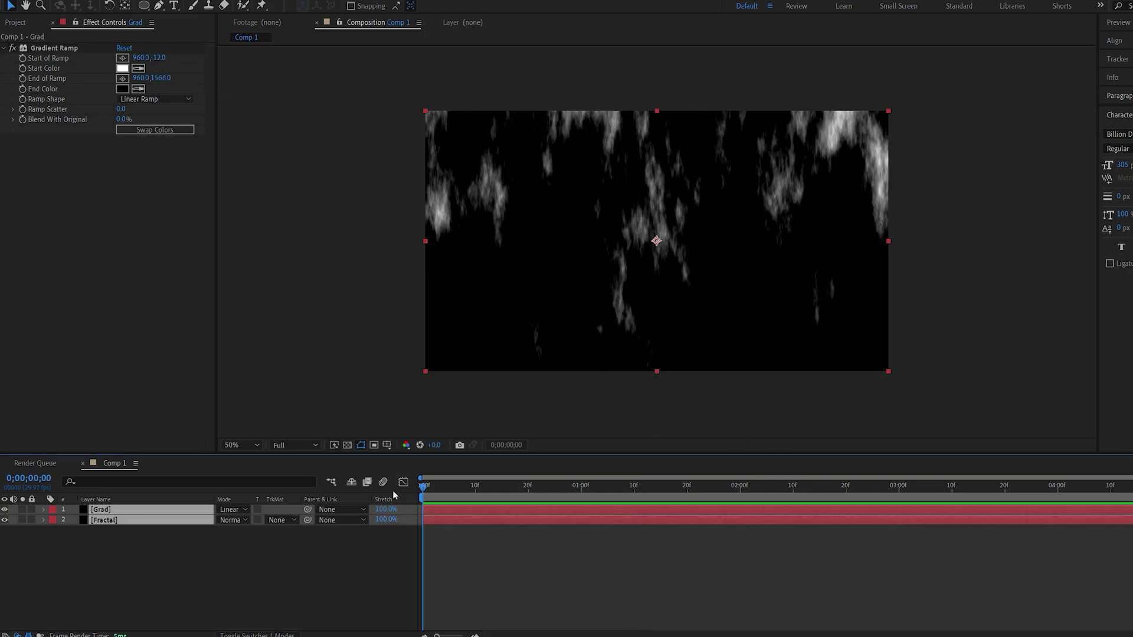
{"action": "key", "text": "ctrl+shift+c"}
{"action": "left_click", "coordinate": [643, 392]}
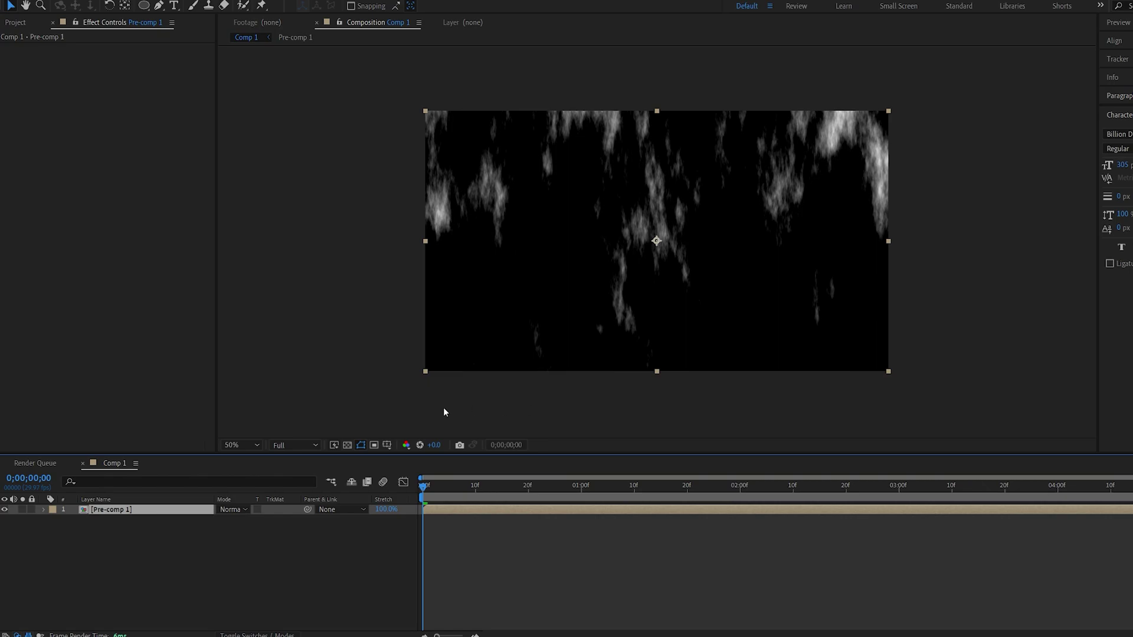
- Apply Polar Coordinates at 100% interpolation with Rect to Polar, then preview
{"action": "key", "text": "ctrl+space"}
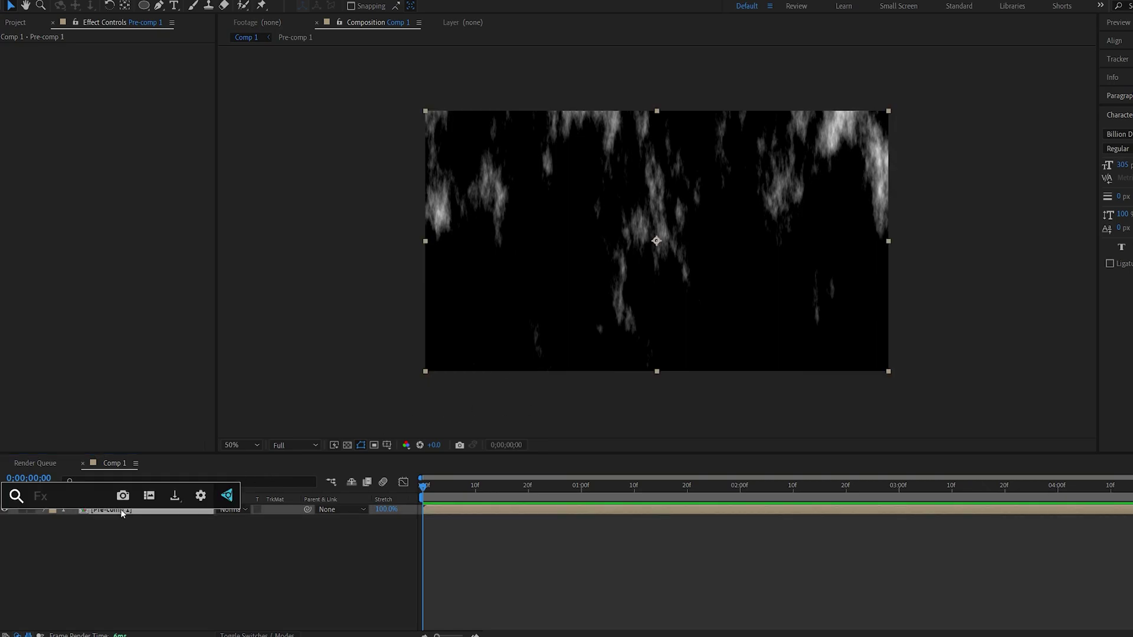
{"action": "type", "text": "pol"}
{"action": "left_click", "coordinate": [110, 521]}
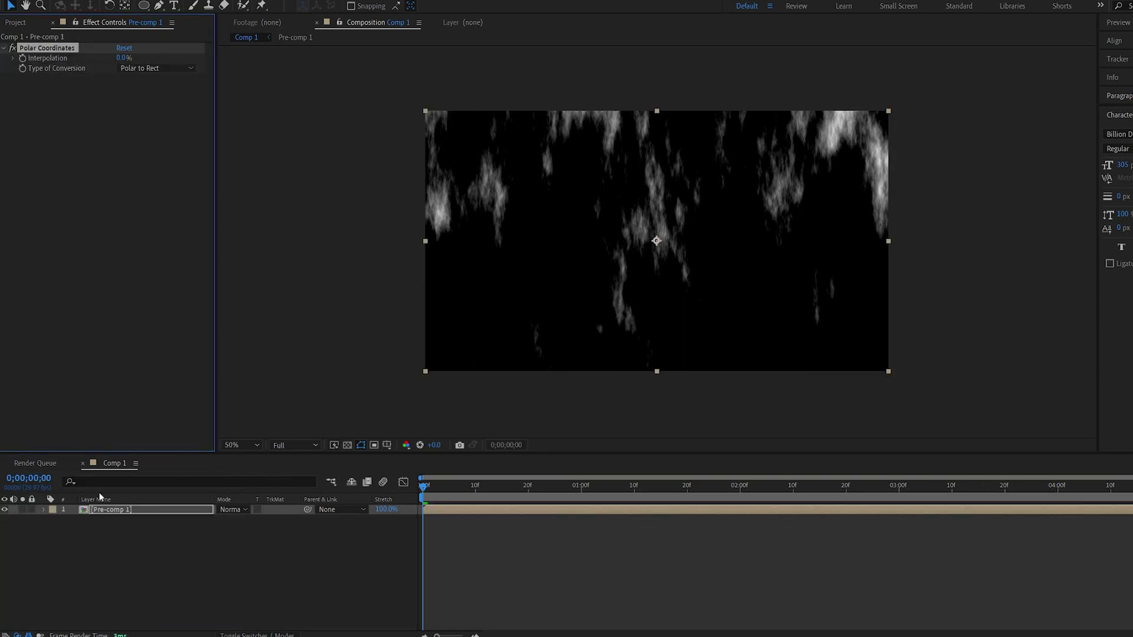
{"action": "left_click", "coordinate": [122, 57]}
{"action": "type", "text": "100"}
{"action": "key", "text": "Return"}
{"action": "left_click", "coordinate": [158, 68]}
{"action": "left_click", "coordinate": [163, 84]}
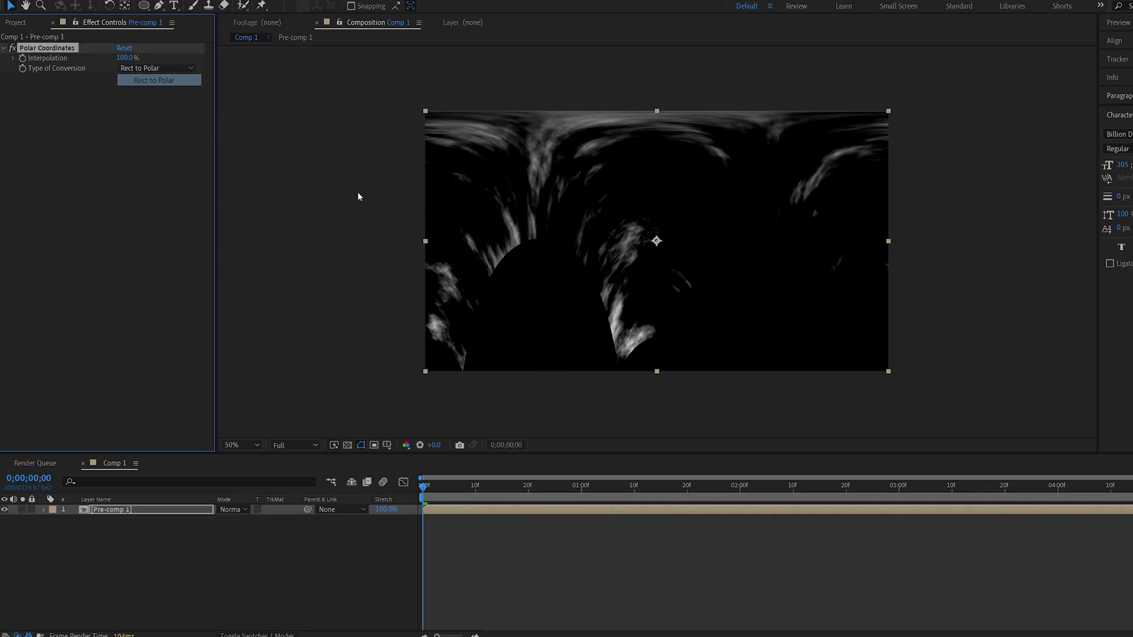
{"action": "key", "text": "space"}
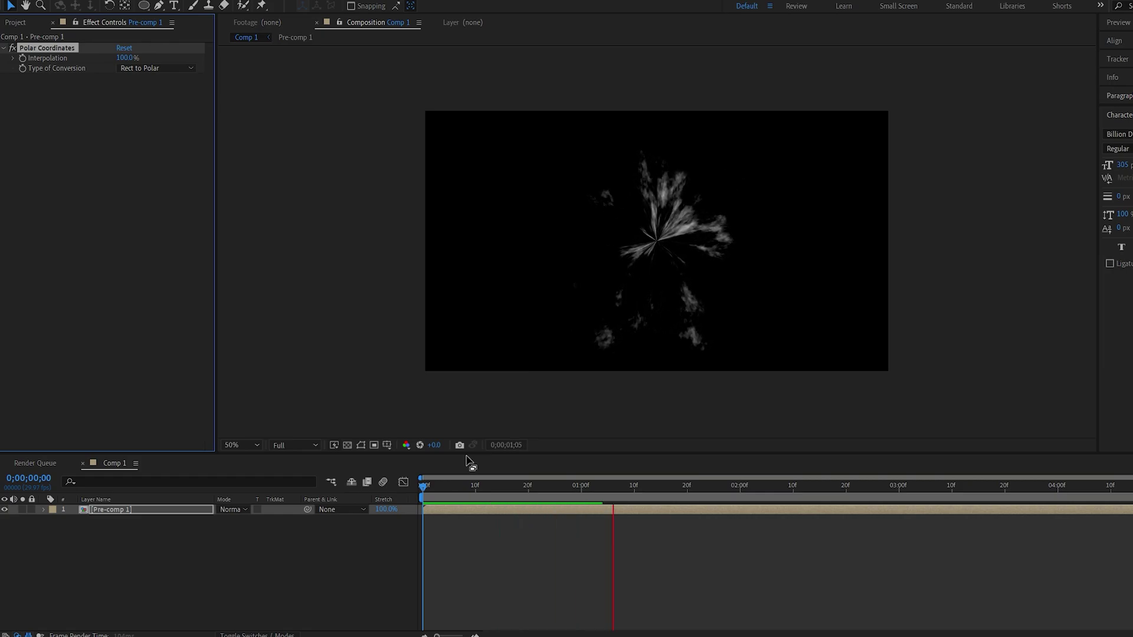
{"action": "left_click", "coordinate": [666, 486]}
- Apply CC Radial Fast Blur to Pre-comp 1 with its Zoom mode set to Brightest
{"action": "key", "text": "ctrl+space"}
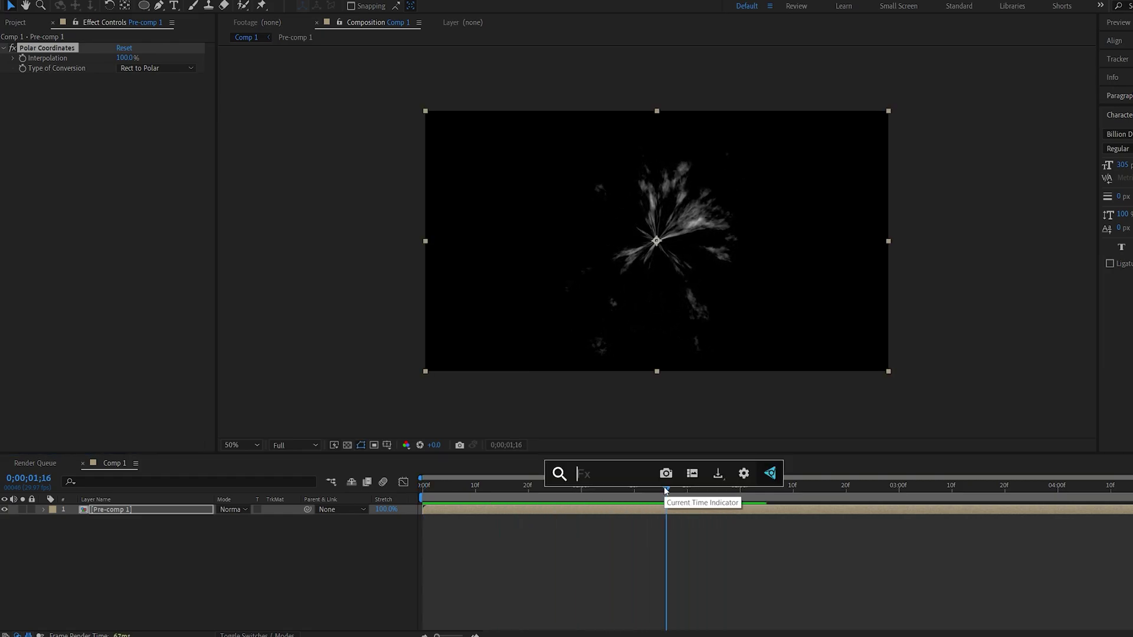
{"action": "type", "text": "cc ra"}
{"action": "left_click", "coordinate": [649, 521]}
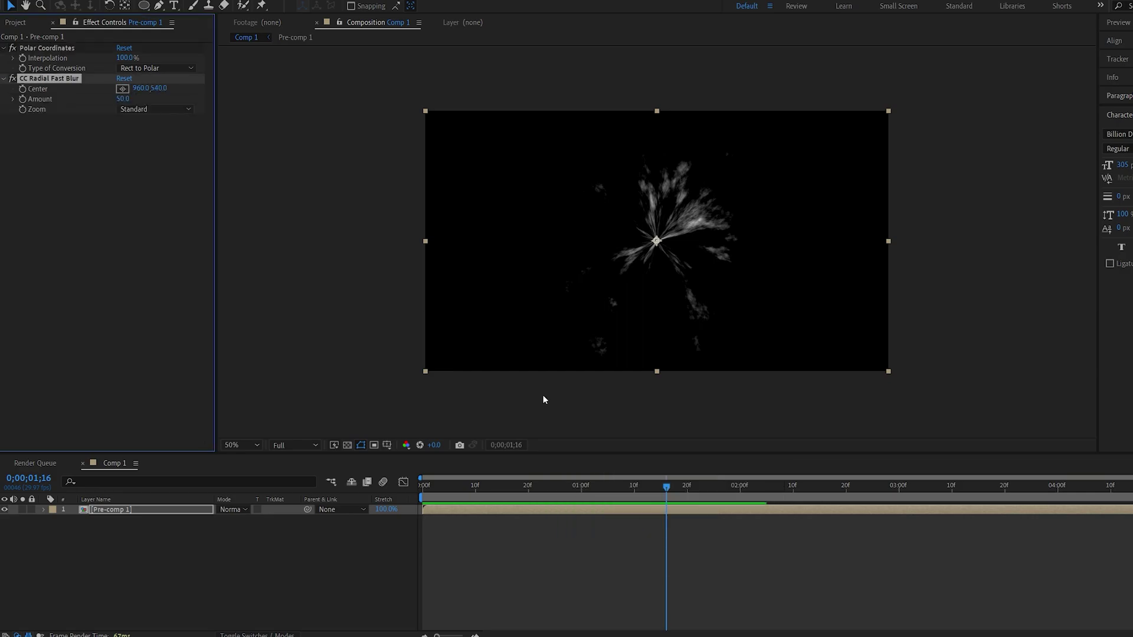
{"action": "left_click", "coordinate": [157, 109]}
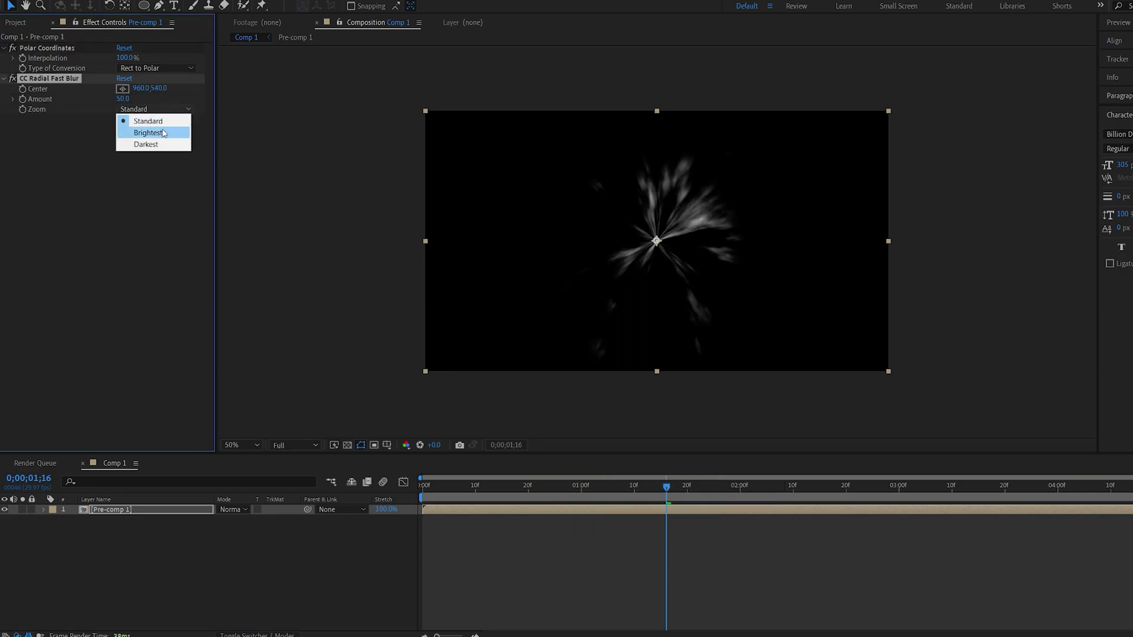
{"action": "left_click", "coordinate": [148, 133]}
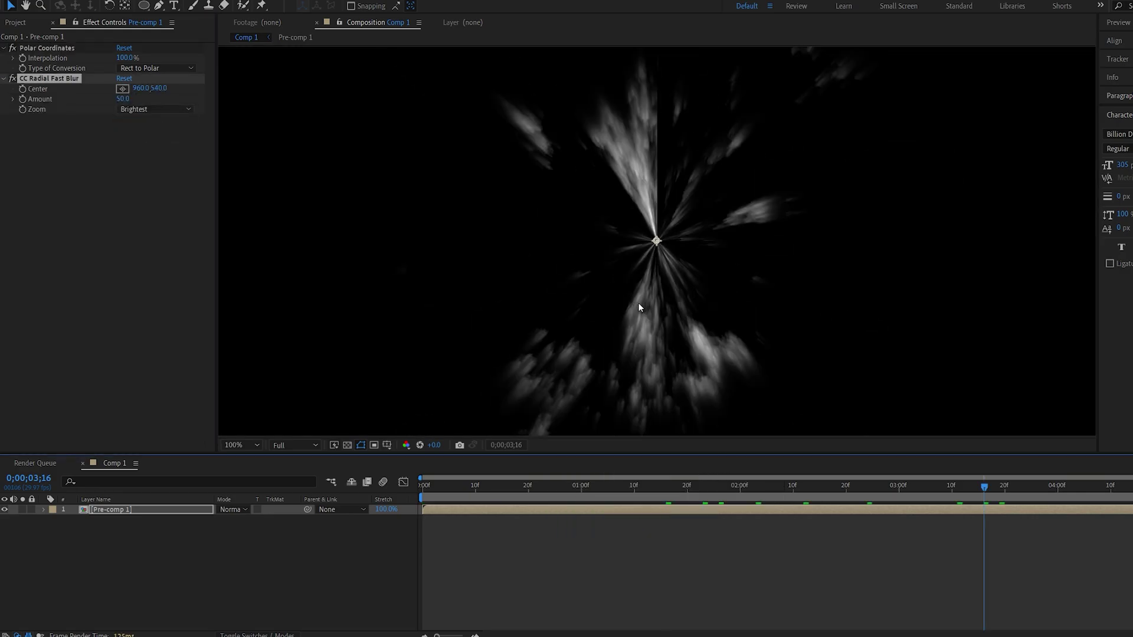
{"action": "left_click_drag", "start_coordinate": [649, 485], "coordinate": [613, 485]}
{"action": "scroll", "coordinate": [527, 303], "scroll_direction": "down", "scroll_amount": 2}
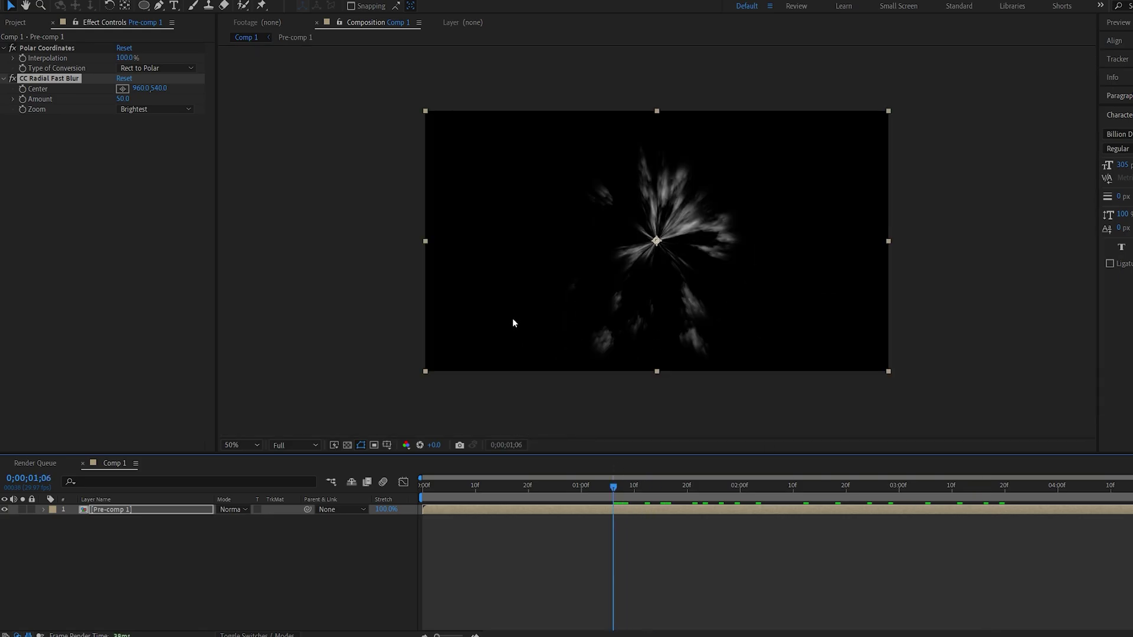
- Inside Pre-comp 1, lower the Gradient Ramp end to y 1821, then return to Comp 1 at 0;00;00;24
{"action": "double_click", "coordinate": [125, 508]}
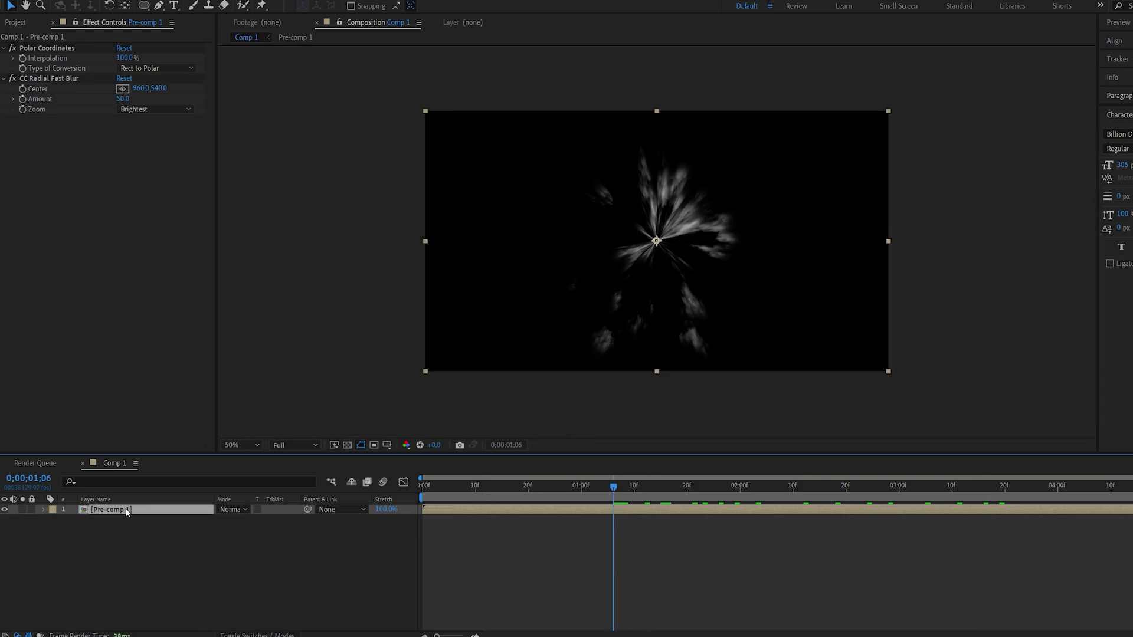
{"action": "left_click_drag", "start_coordinate": [156, 84], "coordinate": [209, 84]}
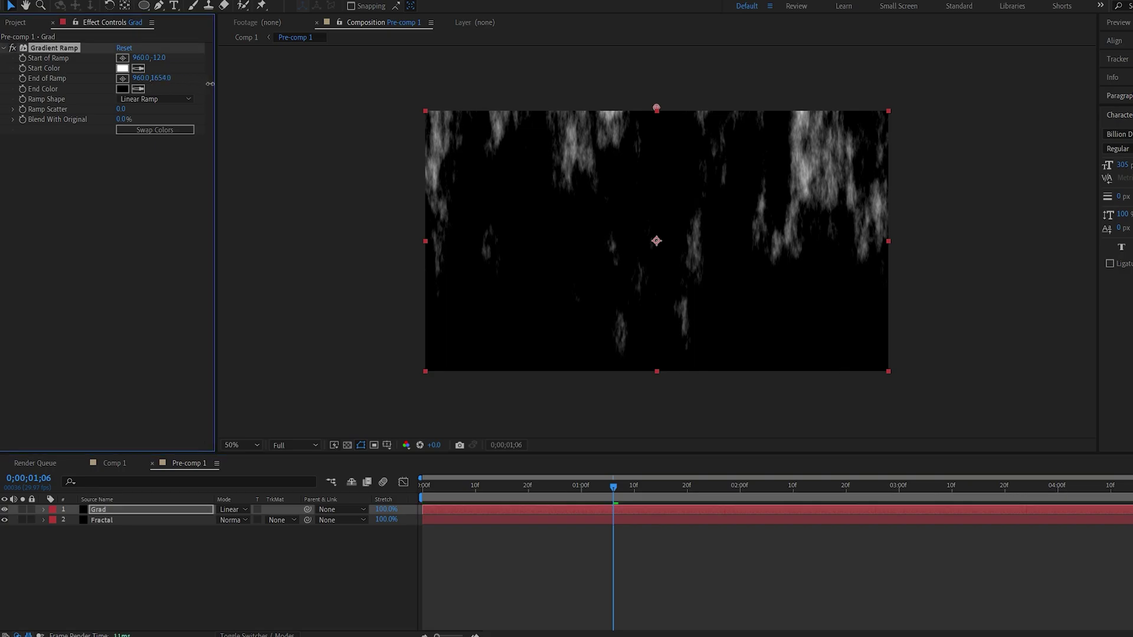
{"action": "left_click", "coordinate": [115, 463]}
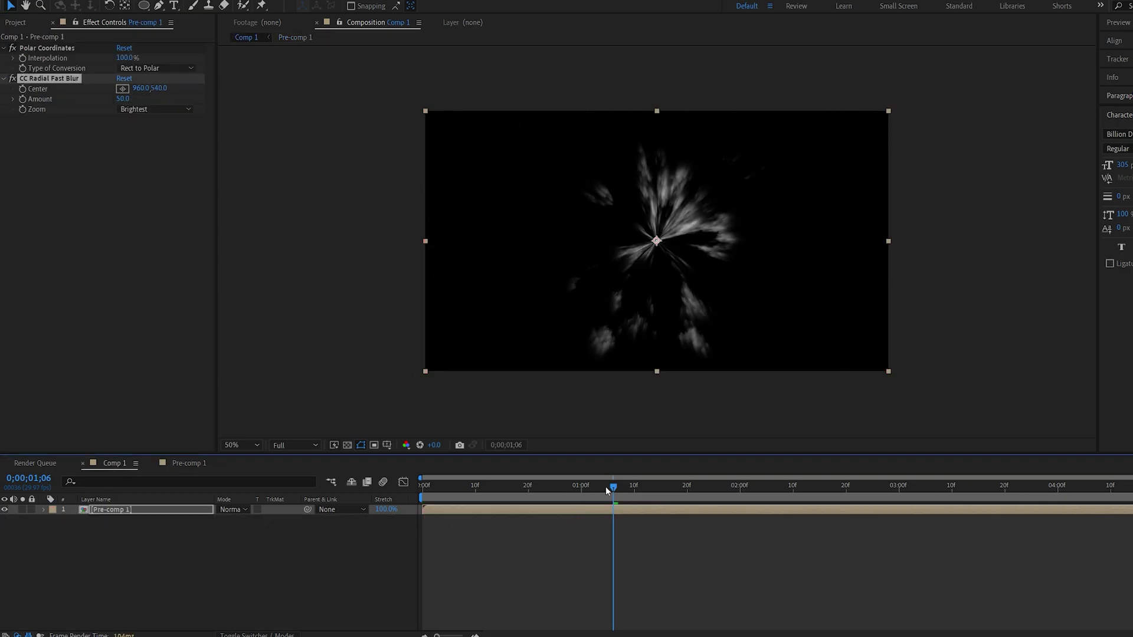
{"action": "left_click_drag", "start_coordinate": [574, 491], "coordinate": [550, 487]}
{"action": "left_click", "coordinate": [112, 511]}
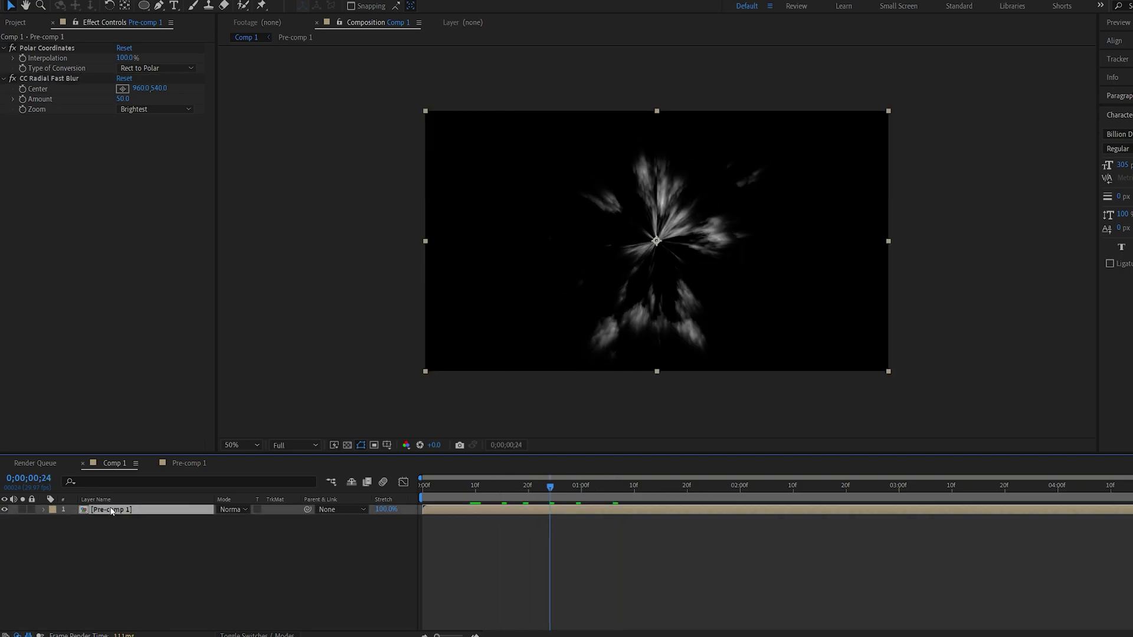
- Add a Tint effect with Map White To set to light blue
{"action": "key", "text": "ctrl+space"}
{"action": "type", "text": "tint"}
{"action": "key", "text": "Return"}
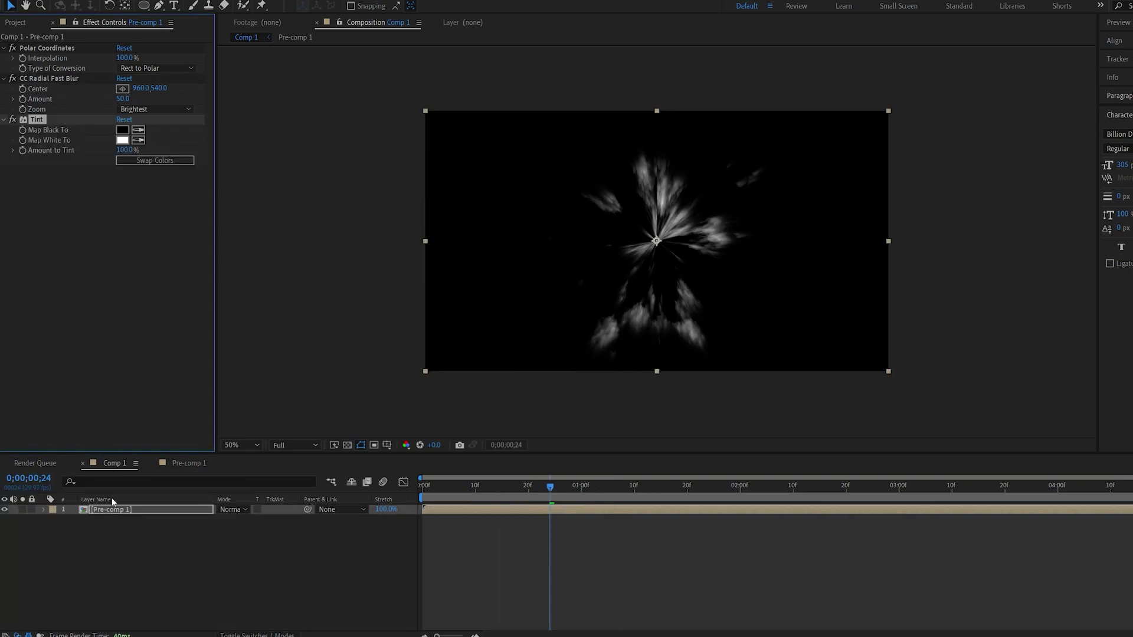
{"action": "left_click", "coordinate": [122, 139]}
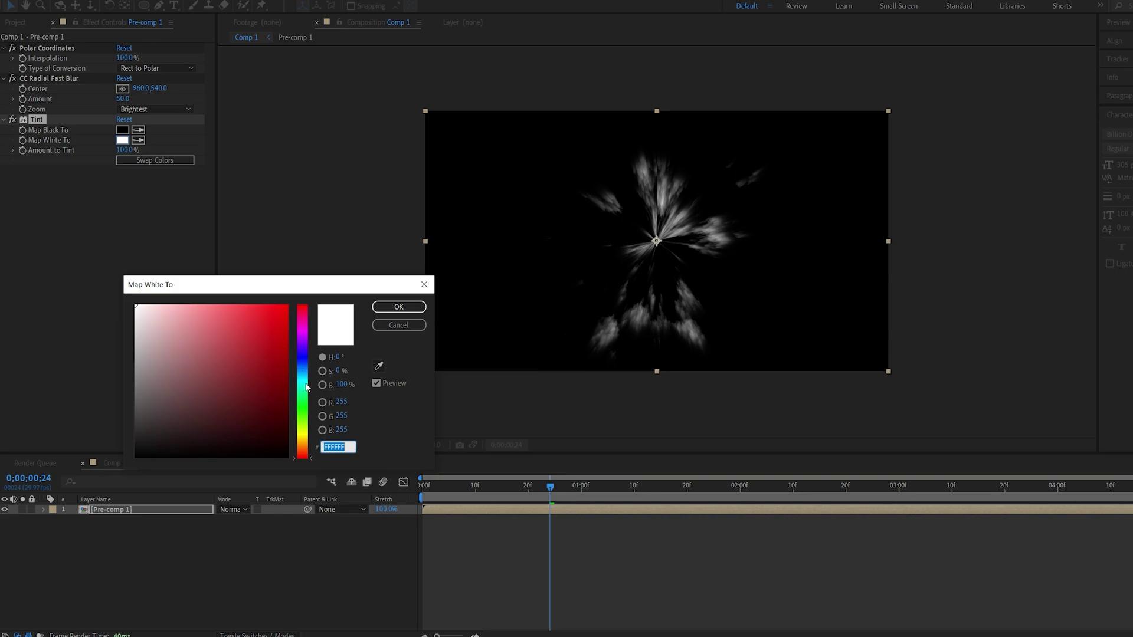
{"action": "left_click_drag", "start_coordinate": [307, 387], "coordinate": [306, 372]}
{"action": "left_click", "coordinate": [277, 312]}
{"action": "left_click", "coordinate": [399, 307]}
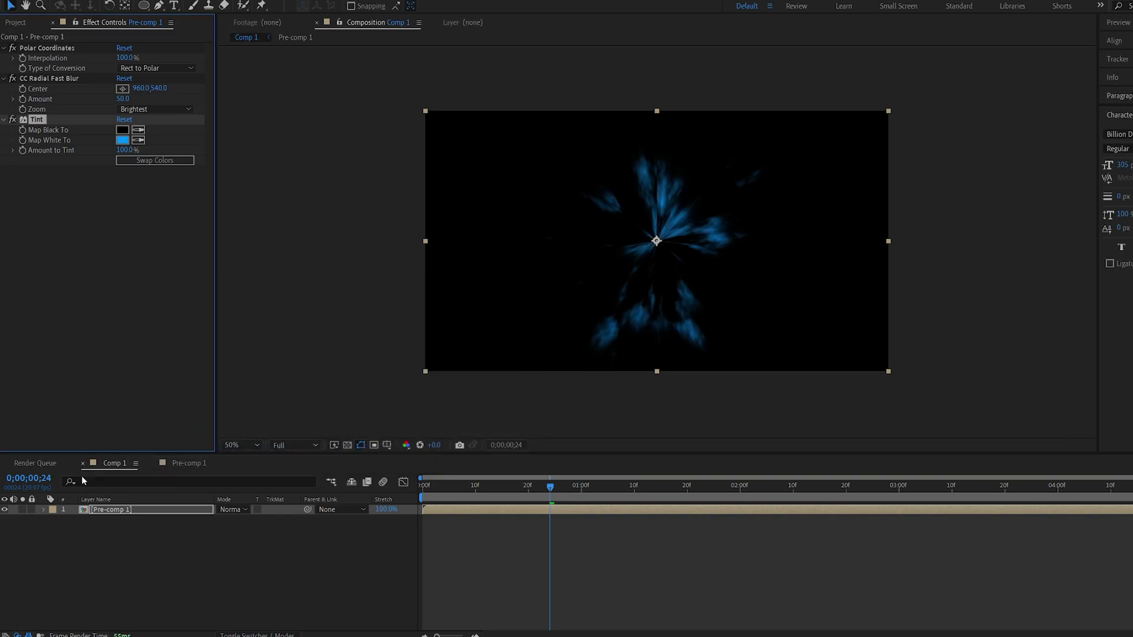
- Duplicate the pre-comp layer and tint the top copy orange (FF8504)
{"action": "left_click", "coordinate": [147, 510]}
{"action": "key", "text": "ctrl+d"}
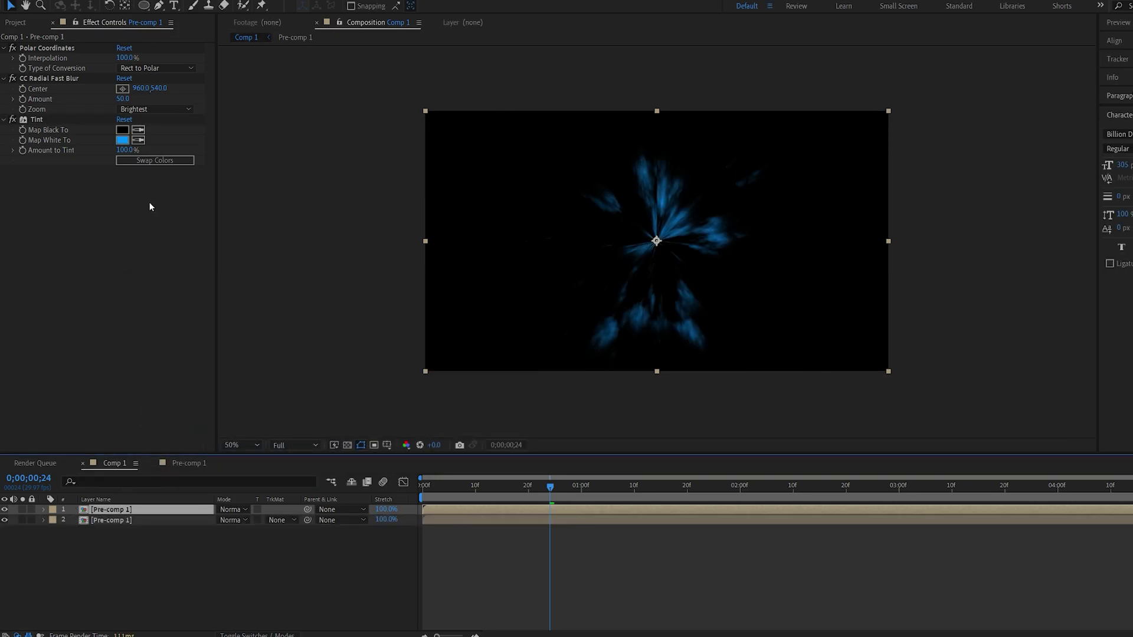
{"action": "left_click", "coordinate": [124, 142]}
{"action": "left_click_drag", "start_coordinate": [305, 416], "coordinate": [305, 446]}
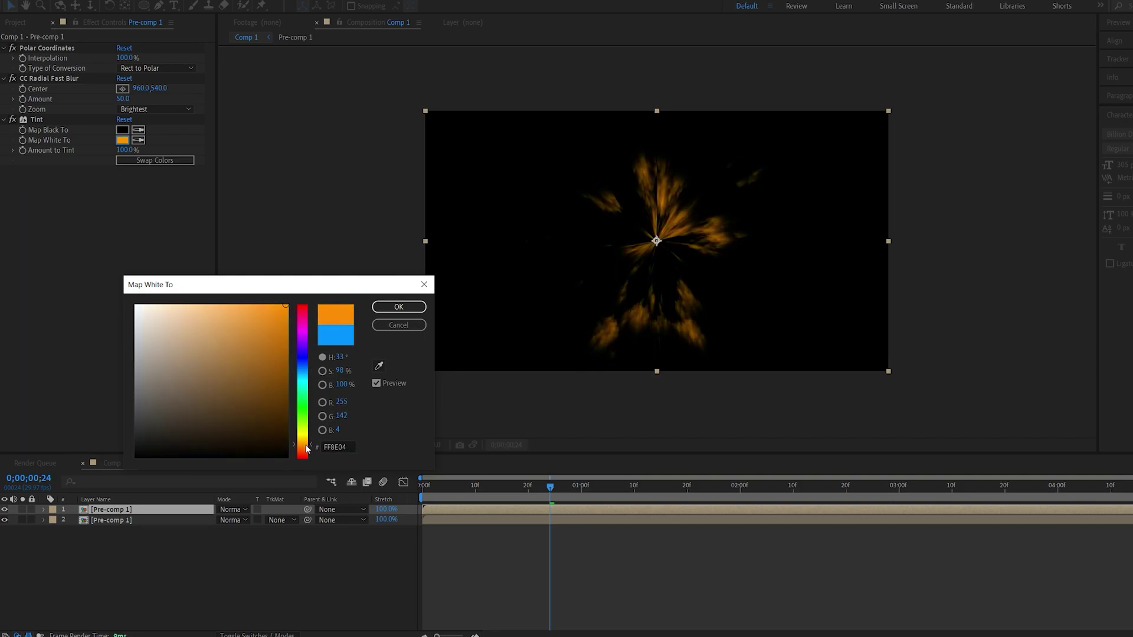
{"action": "left_click", "coordinate": [399, 307]}
- Rotate the top orange layer by 180°
{"action": "key", "text": "r"}
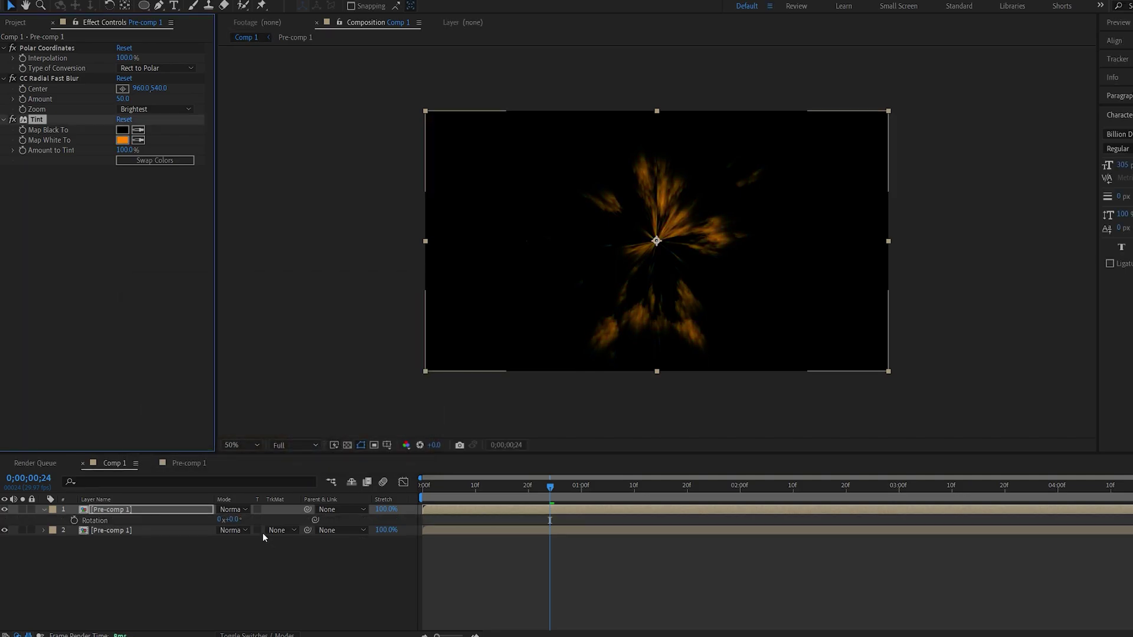
{"action": "left_click", "coordinate": [229, 519]}
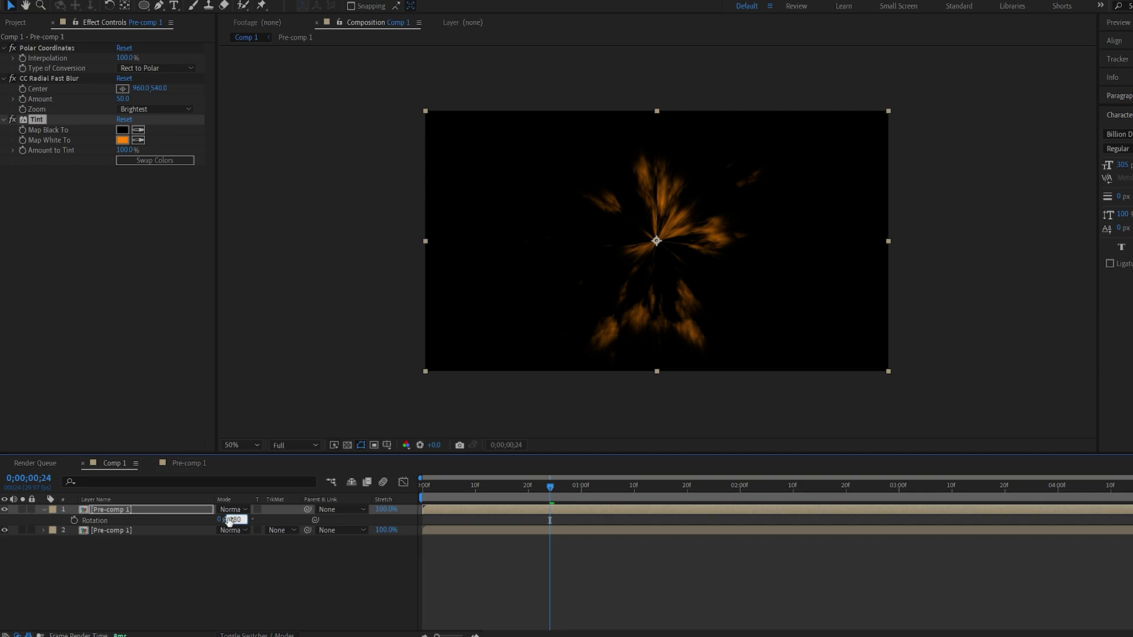
{"action": "key", "text": "Return"}
- Set both pre-comp layers to Screen blending and scrub through to check the result
{"action": "left_click", "coordinate": [230, 530]}
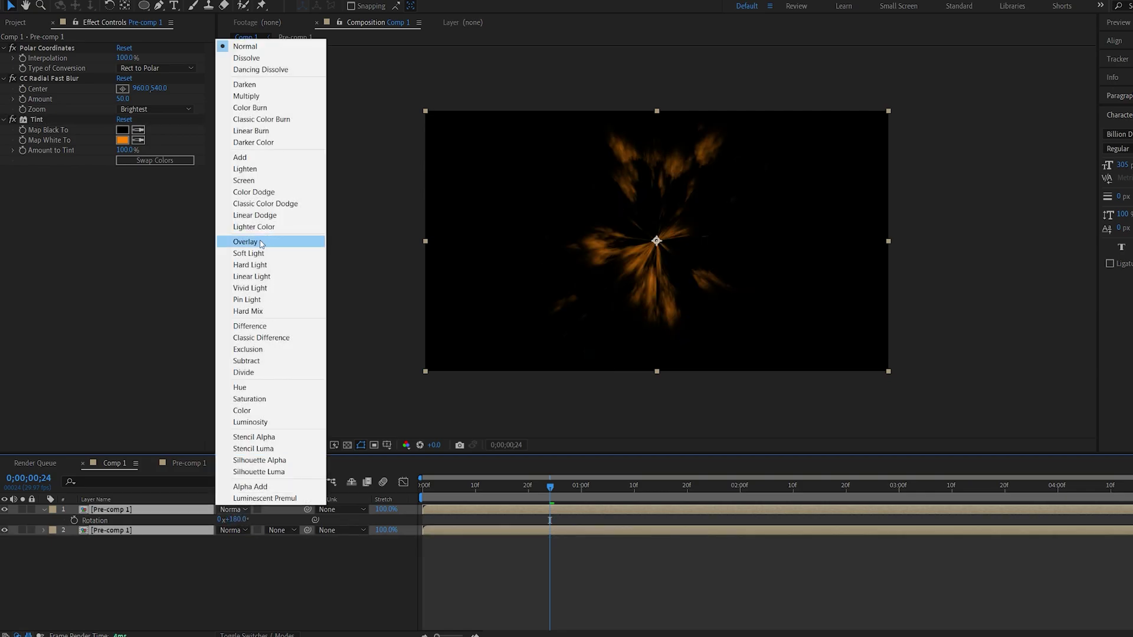
{"action": "left_click", "coordinate": [247, 180]}
{"action": "left_click", "coordinate": [362, 547]}
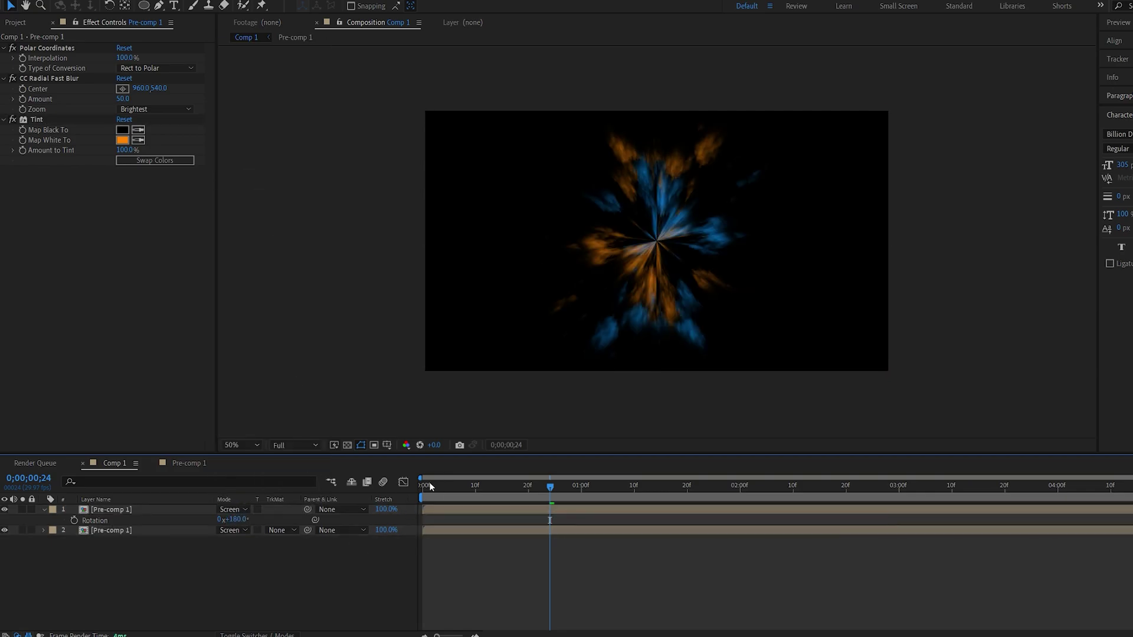
{"action": "left_click_drag", "start_coordinate": [549, 486], "coordinate": [855, 524]}
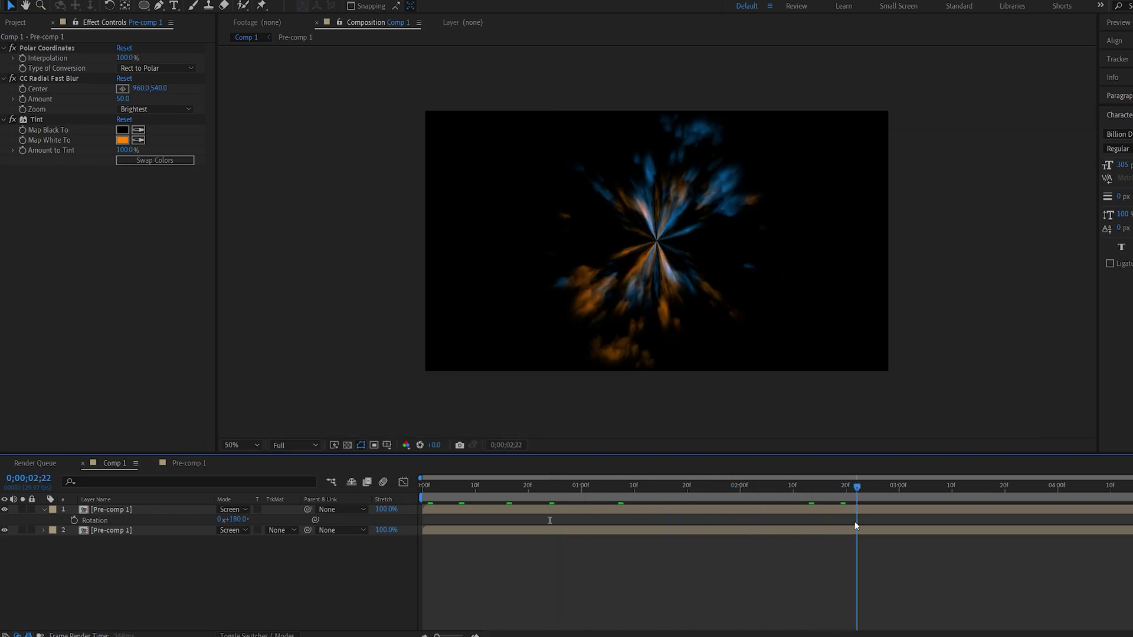
{"action": "left_click_drag", "start_coordinate": [736, 486], "coordinate": [337, 557]}
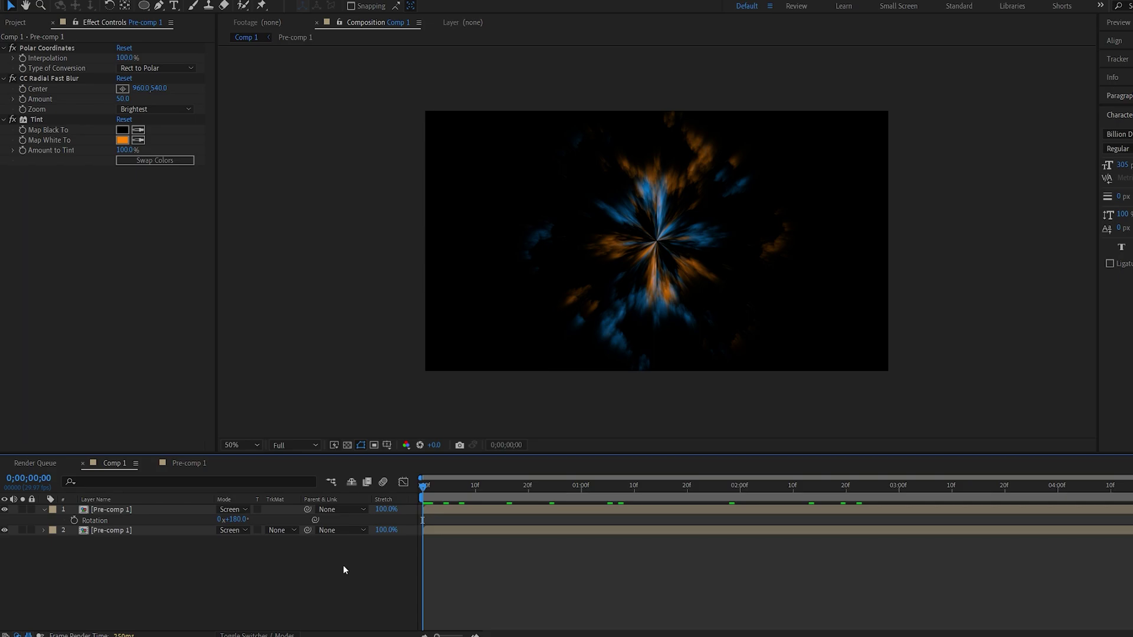
{"action": "key", "text": "ctrl+a"}
- Pre-compose both Pre-comp 1 layers into a new composition named 'Main'
{"action": "key", "text": "ctrl+shift+c"}
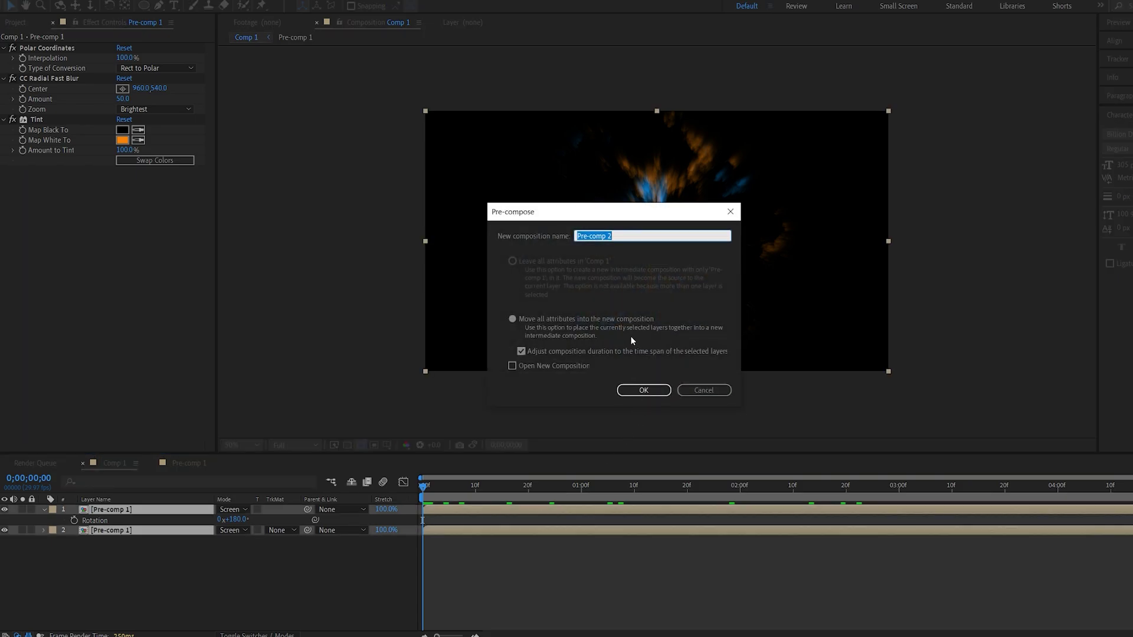
{"action": "type", "text": "Main"}
{"action": "key", "text": "Return"}
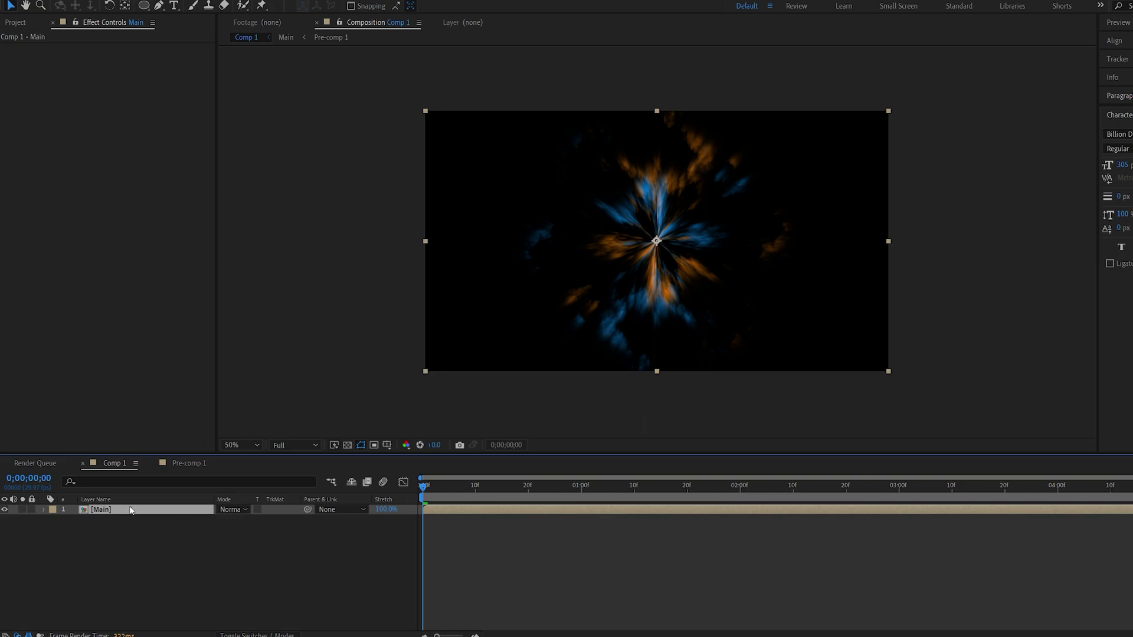
{"action": "key", "text": "ctrl+space"}
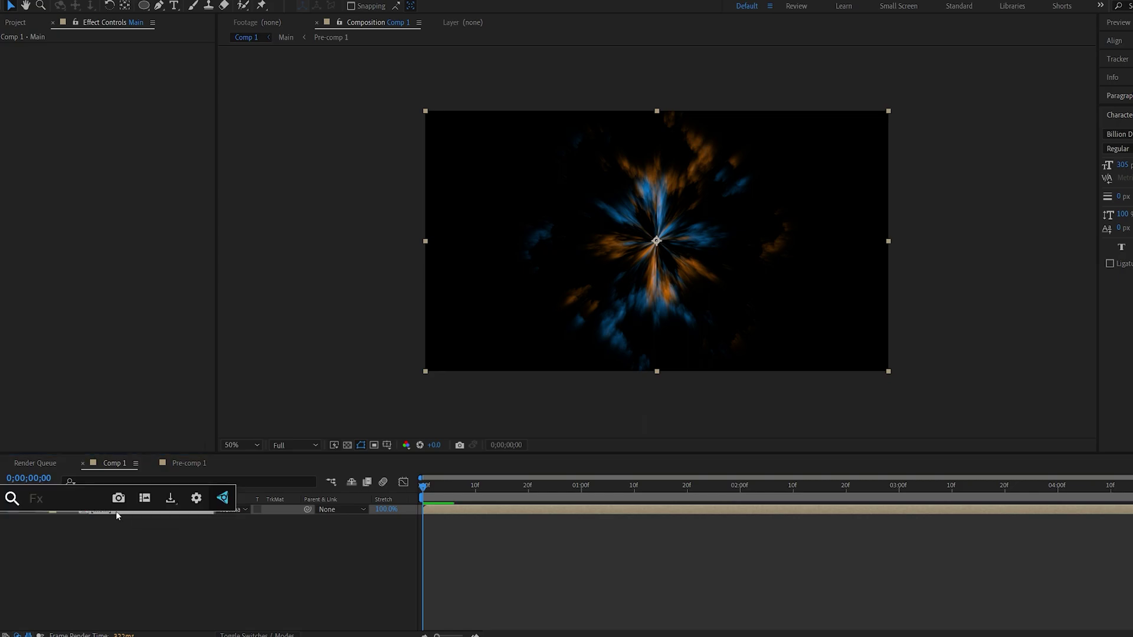
- Apply Twirl to the Main layer with Radius 25 and Angle about 158°
{"action": "type", "text": "twir"}
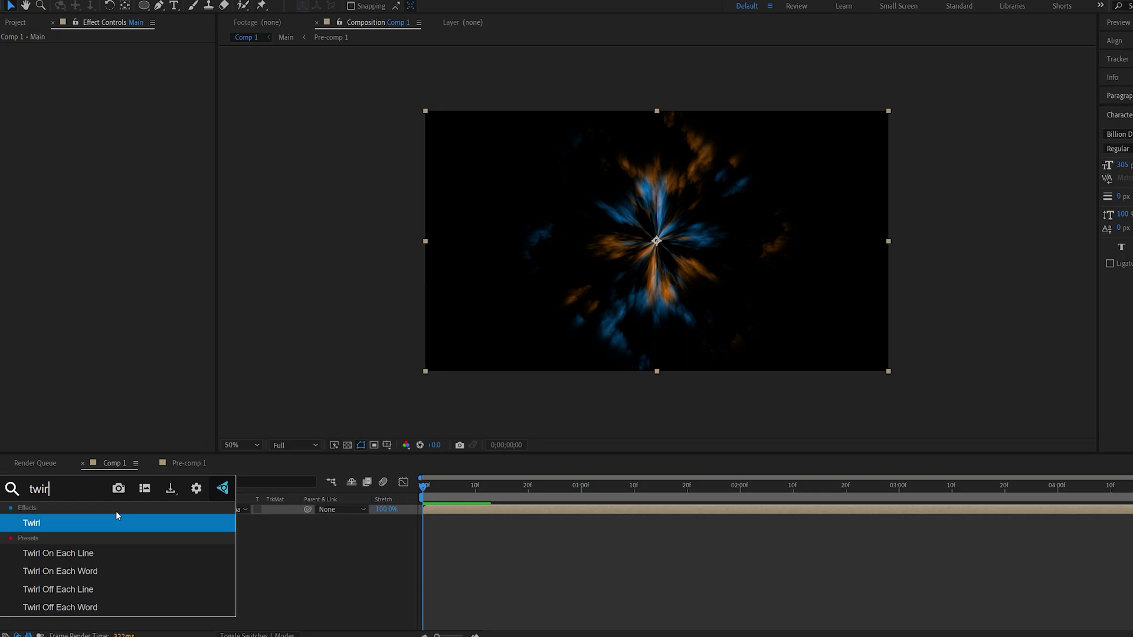
{"action": "key", "text": "Return"}
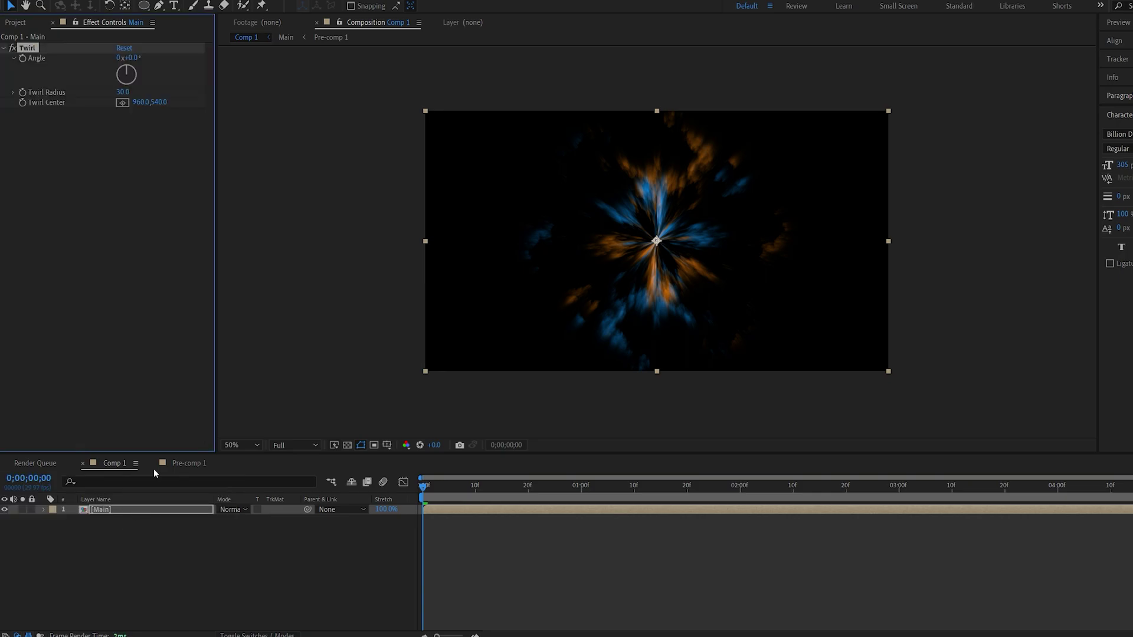
{"action": "left_click", "coordinate": [123, 93]}
{"action": "type", "text": "25"}
{"action": "key", "text": "Return"}
{"action": "left_click_drag", "start_coordinate": [127, 57], "coordinate": [239, 67]}
- Scale the Main layer to 130% to enlarge the tunnel
{"action": "key", "text": "period"}
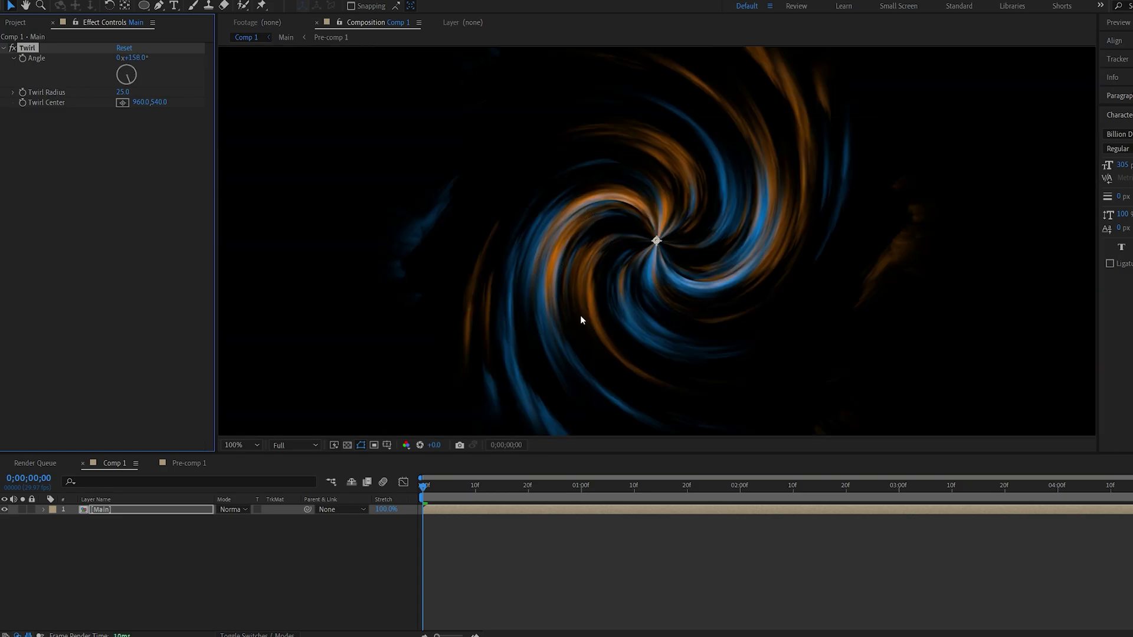
{"action": "key", "text": "comma"}
{"action": "key", "text": "s"}
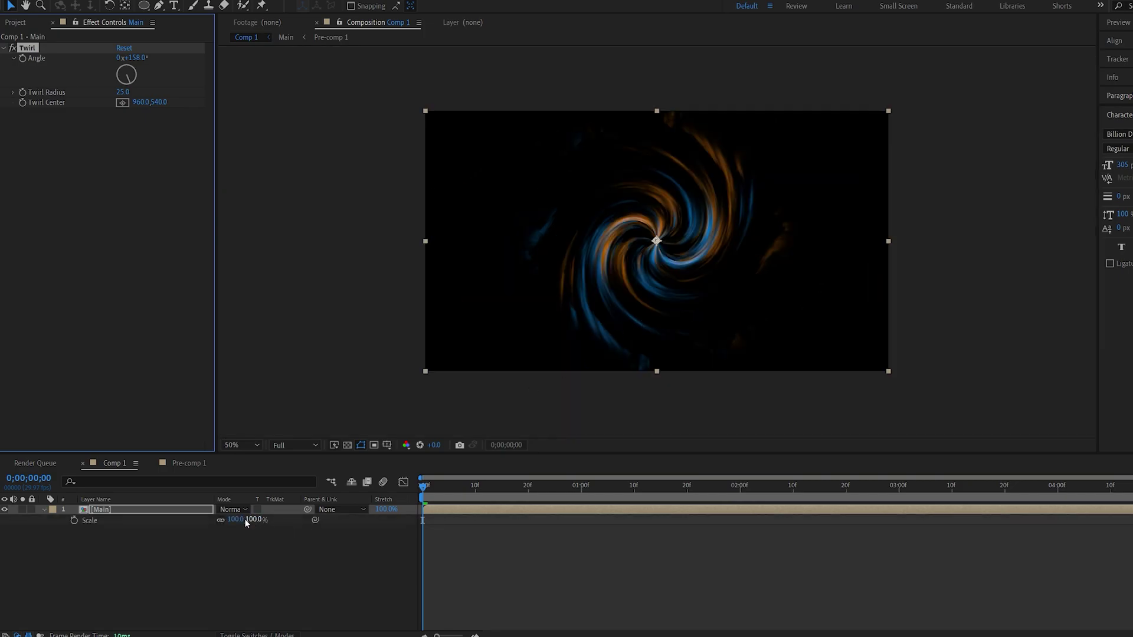
{"action": "left_click", "coordinate": [236, 519]}
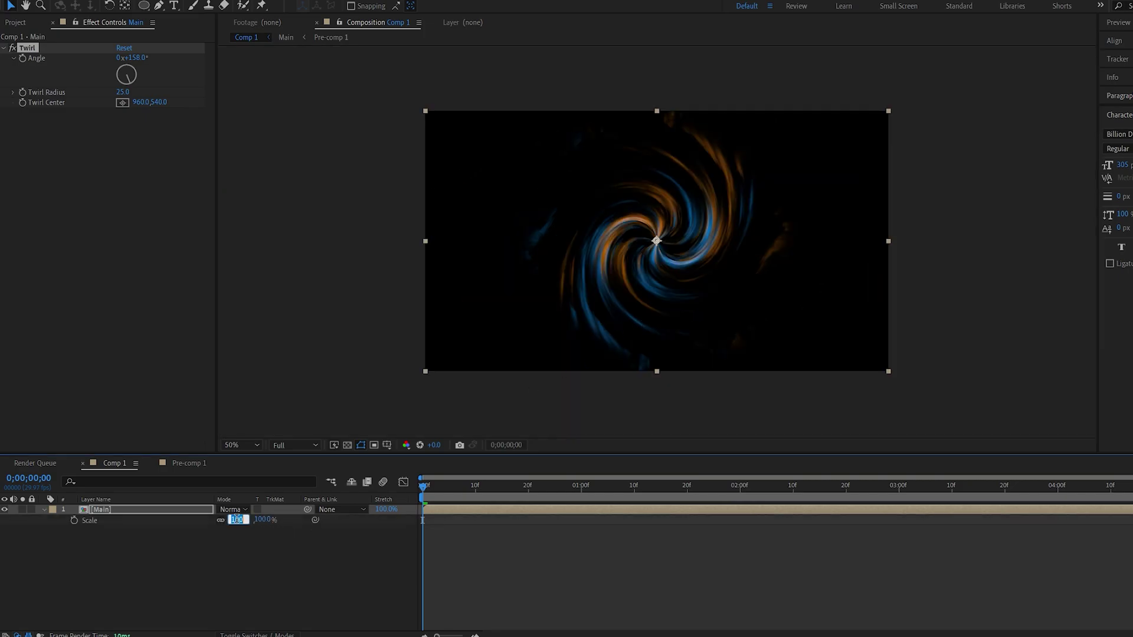
{"action": "left_click", "coordinate": [250, 566]}
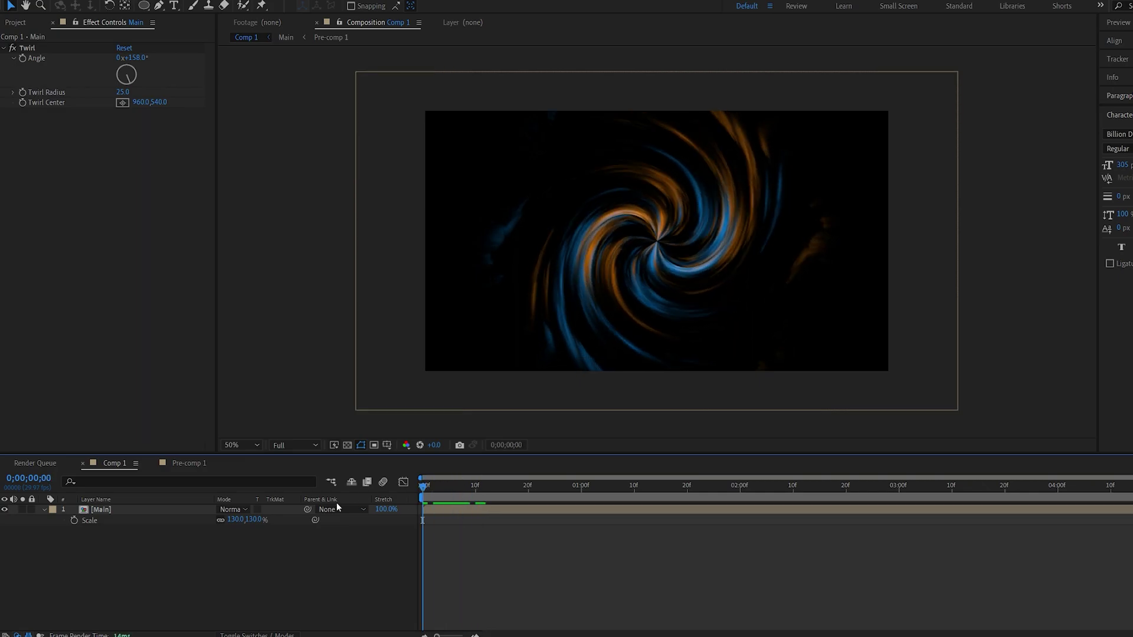
- Preview the twirl animation, stopping at the one-second mark with Main selected
{"action": "key", "text": "space"}
{"action": "left_click", "coordinate": [587, 485]}
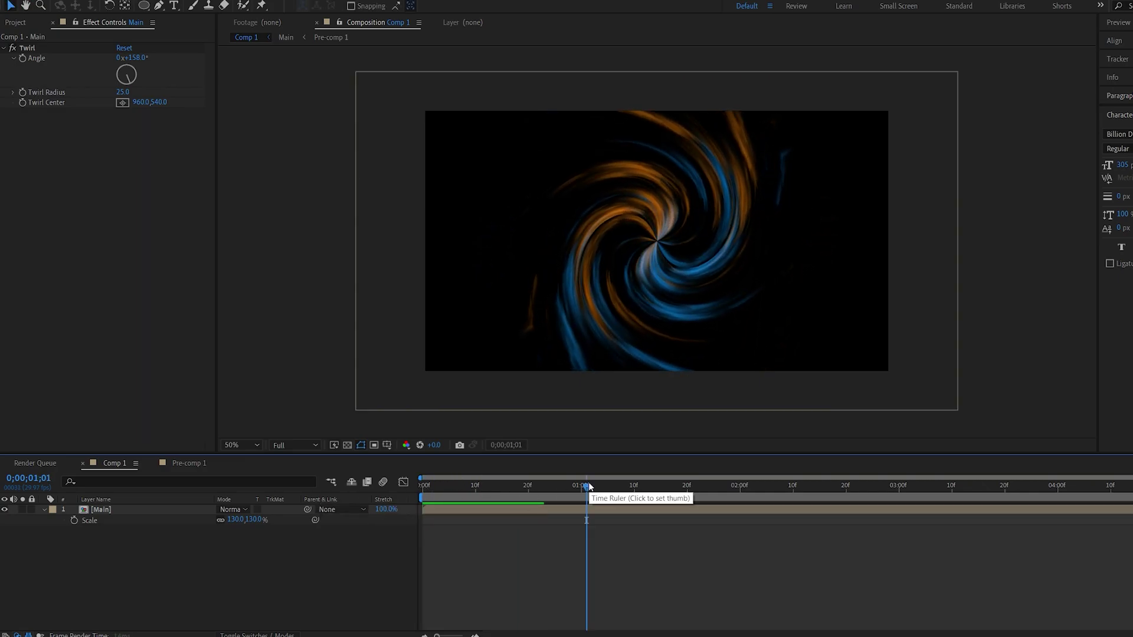
{"action": "left_click", "coordinate": [108, 511]}
- Apply CC Lens to the Main layer with Size 94 and Convergence 72
{"action": "key", "text": "ctrl+space"}
{"action": "type", "text": "cc le"}
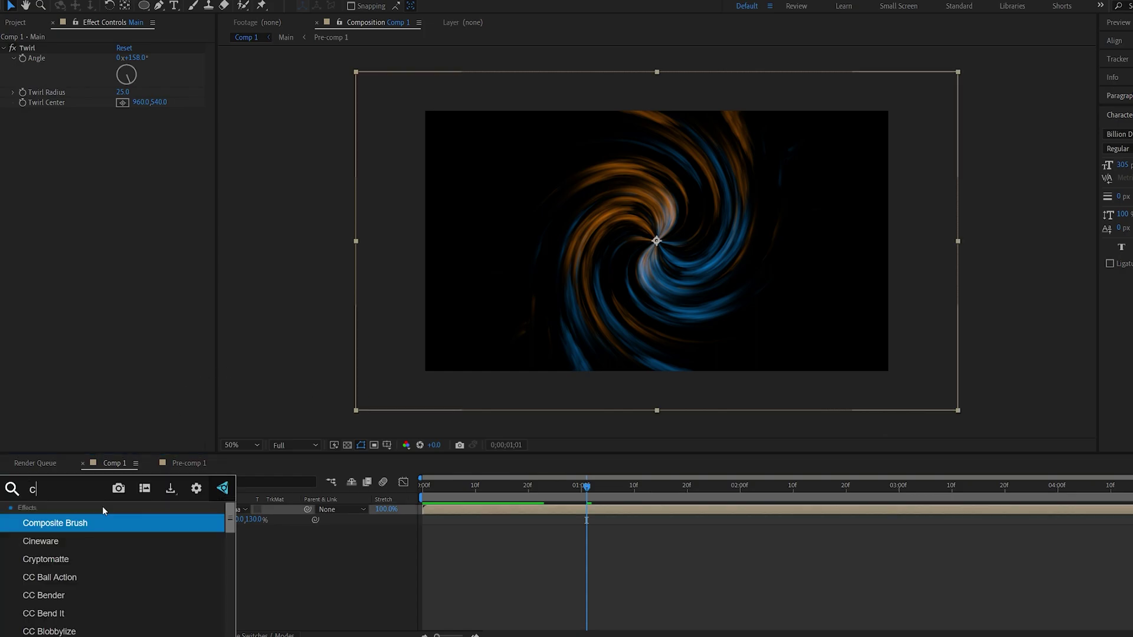
{"action": "left_click", "coordinate": [70, 520]}
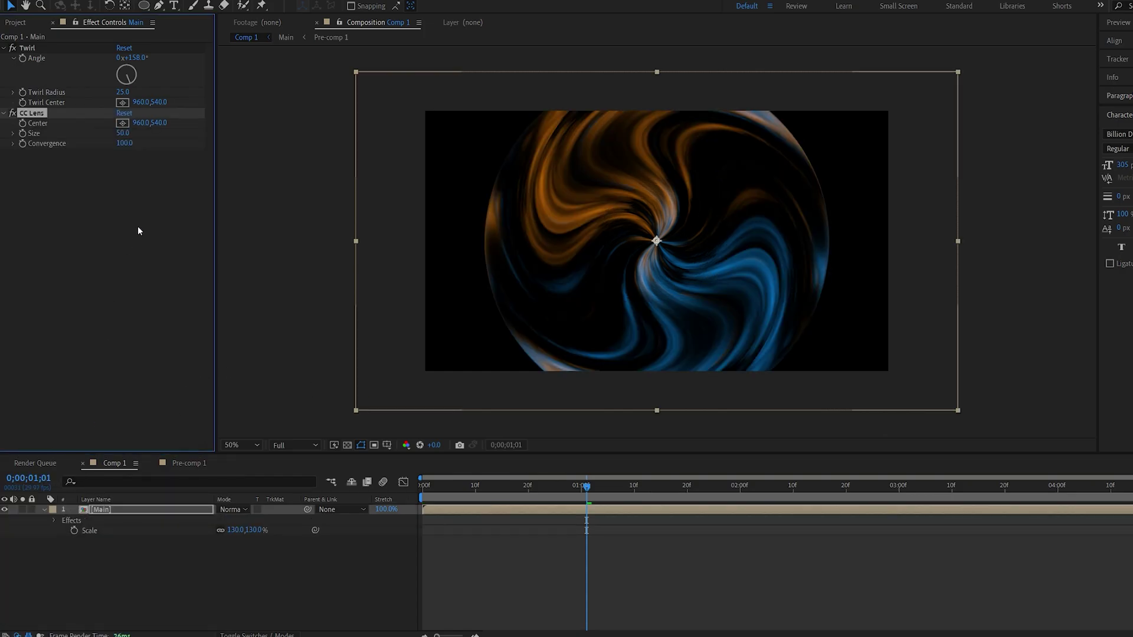
{"action": "left_click_drag", "start_coordinate": [122, 134], "coordinate": [144, 154]}
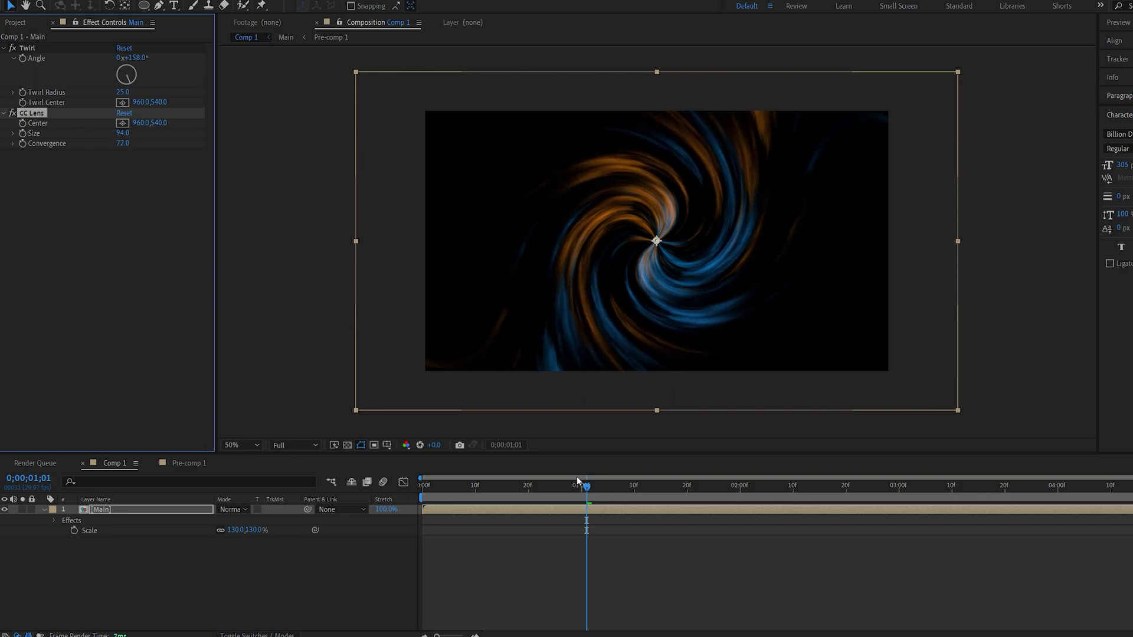
{"action": "key", "text": "ctrl+space"}
- Apply Optics Compensation with Reverse Lens Distortion on and Field Of View 133.6
{"action": "type", "text": "opt"}
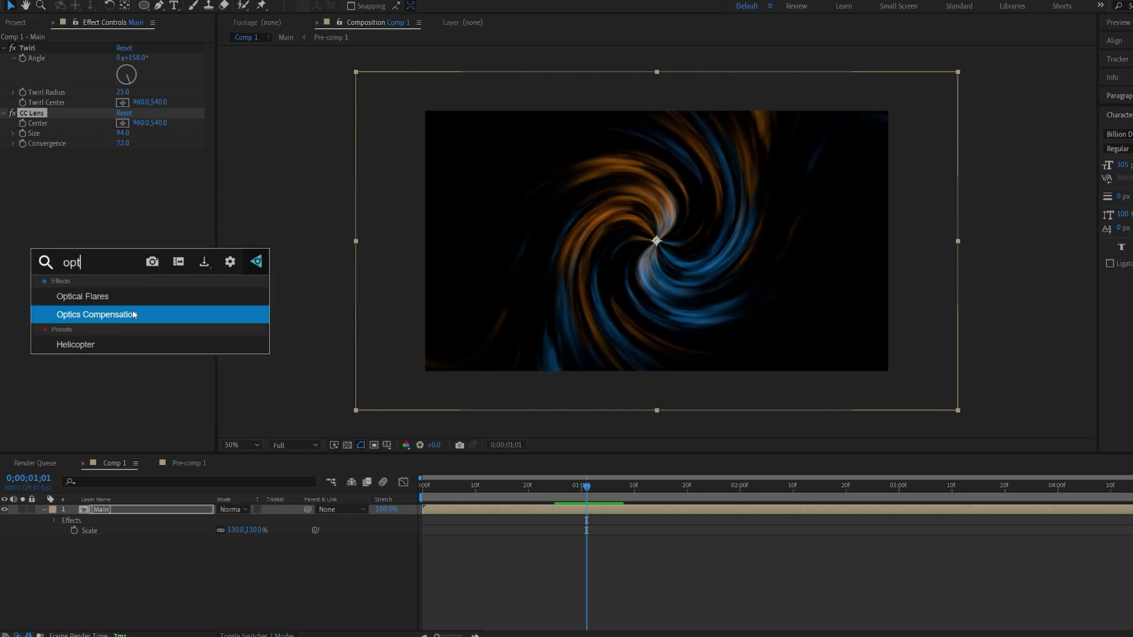
{"action": "left_click", "coordinate": [132, 311]}
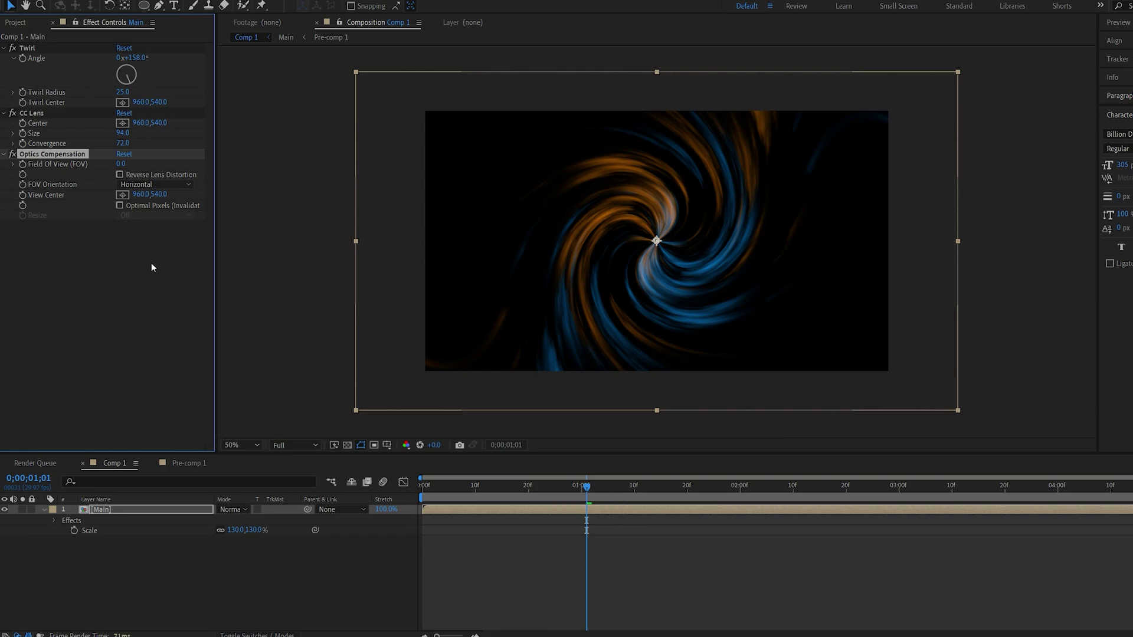
{"action": "left_click", "coordinate": [121, 175]}
{"action": "left_click_drag", "start_coordinate": [533, 204], "coordinate": [1033, 271]}
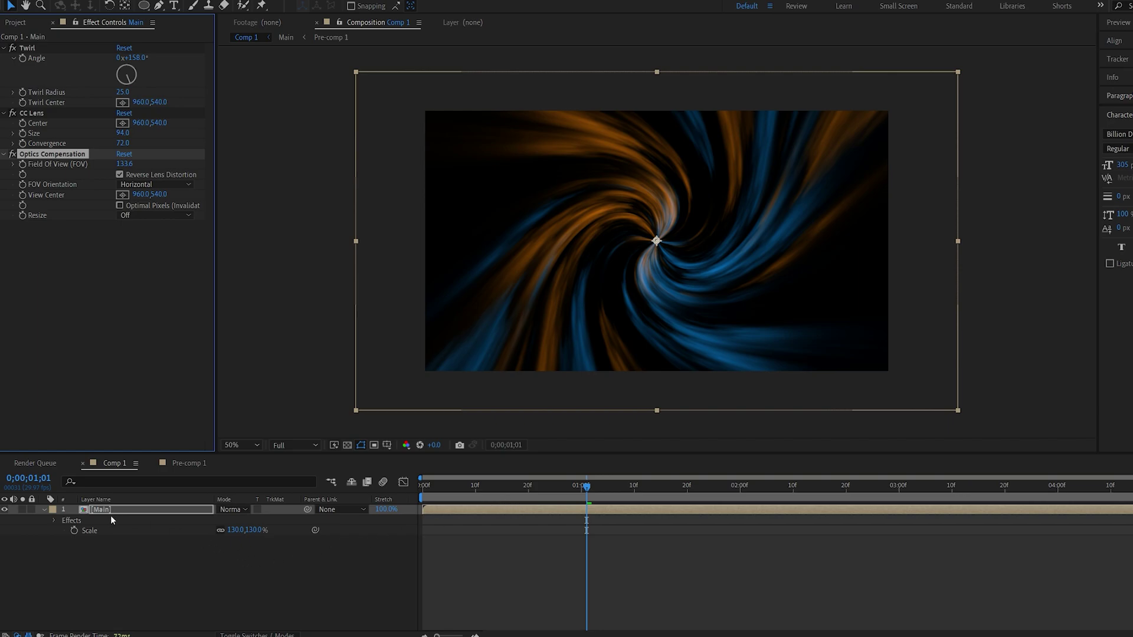
{"action": "key", "text": "ctrl+space"}
- Apply Glow to the Main layer and lower Glow Threshold to about 49.8%
{"action": "type", "text": "glow"}
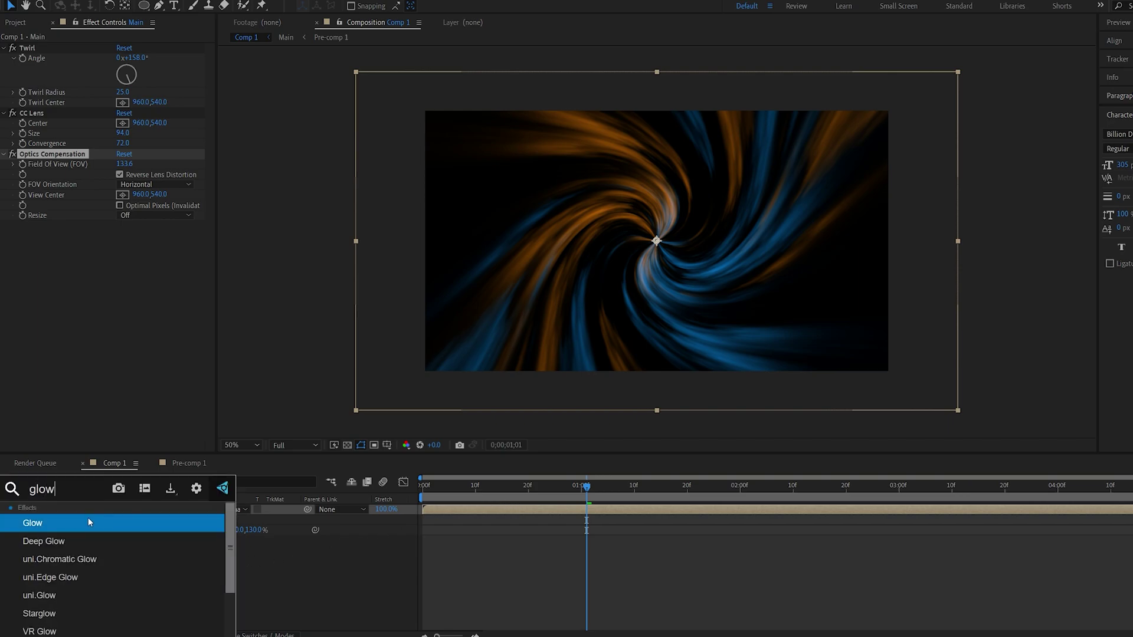
{"action": "left_click", "coordinate": [89, 520]}
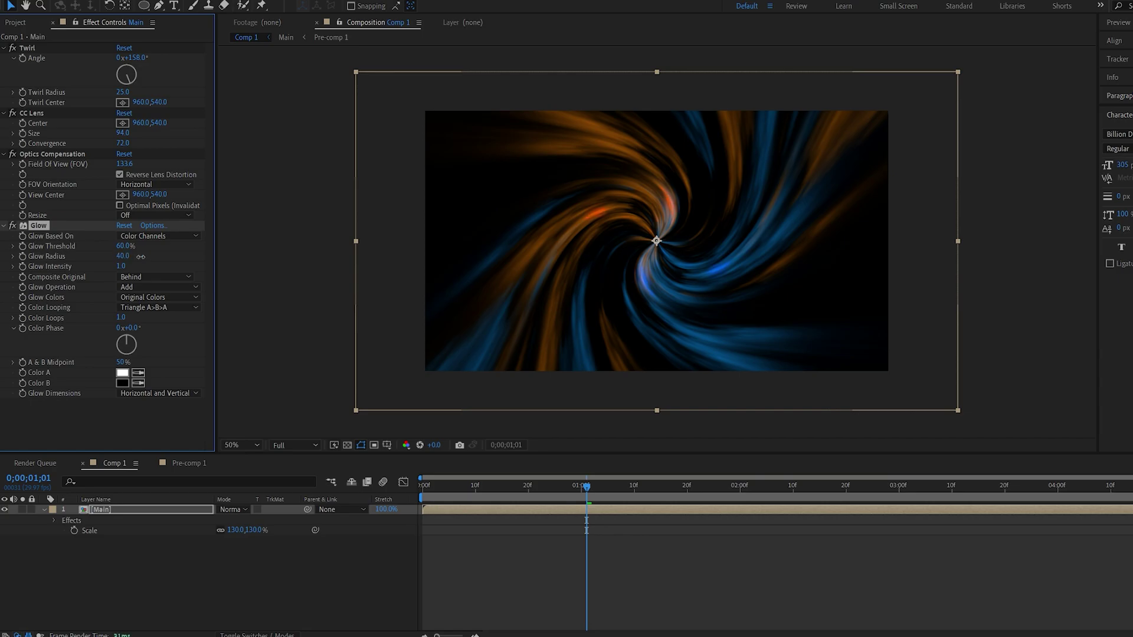
{"action": "left_click_drag", "start_coordinate": [118, 246], "coordinate": [173, 266]}
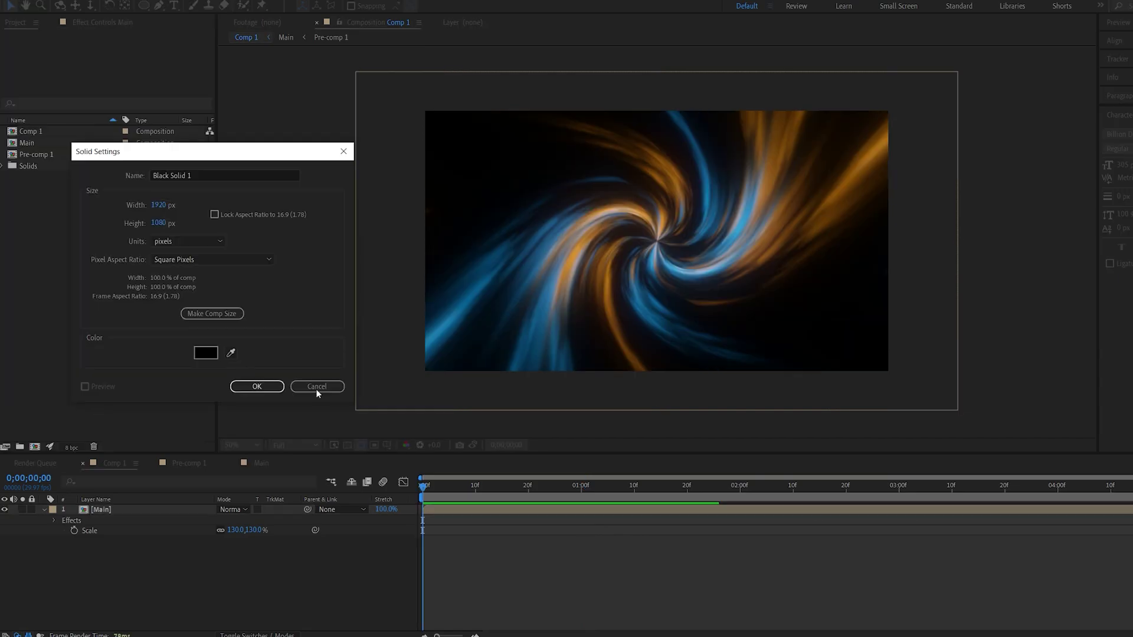
{"action": "left_click", "coordinate": [316, 388]}
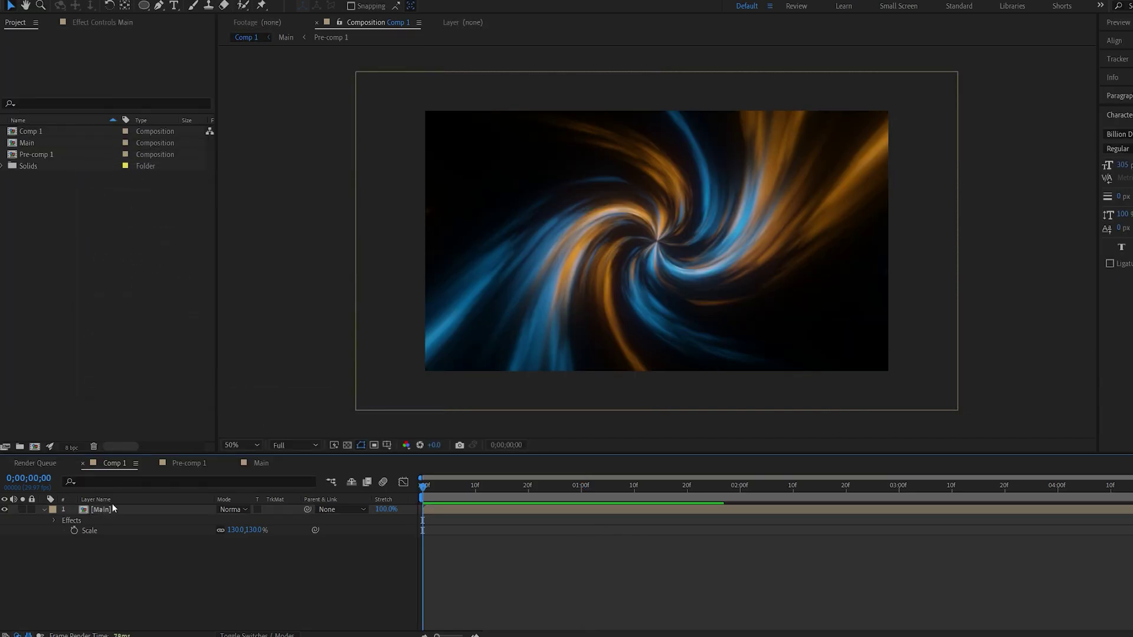
- Draw an elliptical mask around the swirl's centre on the Main layer
{"action": "left_click", "coordinate": [111, 506]}
{"action": "key", "text": "slash"}
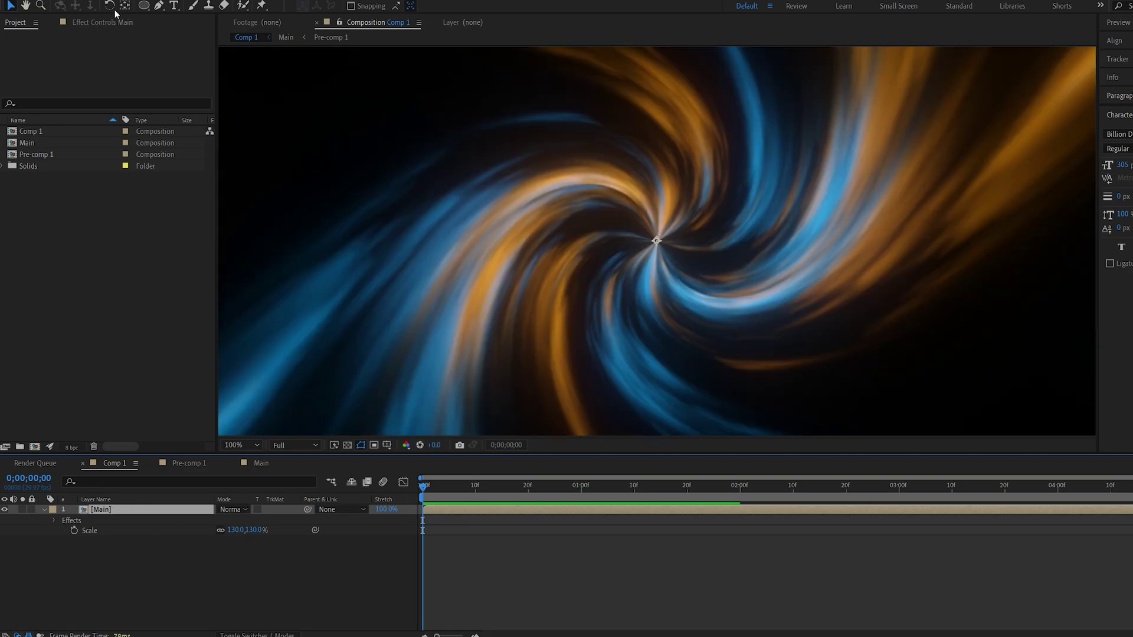
{"action": "left_click", "coordinate": [144, 7]}
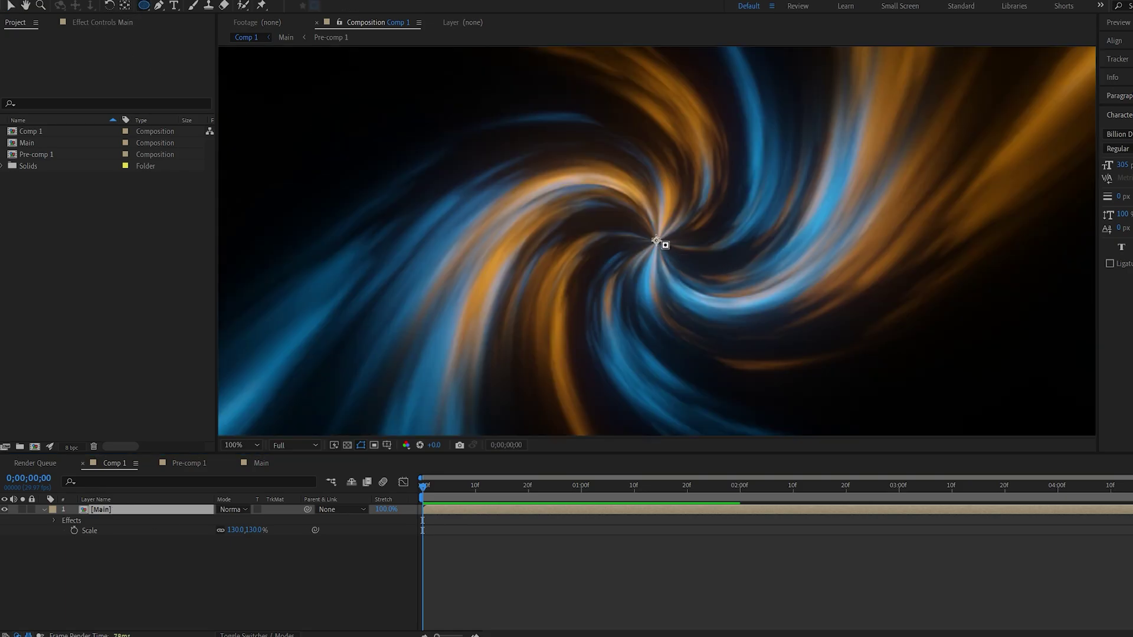
{"action": "left_click_drag", "start_coordinate": [656, 241], "coordinate": [741, 321]}
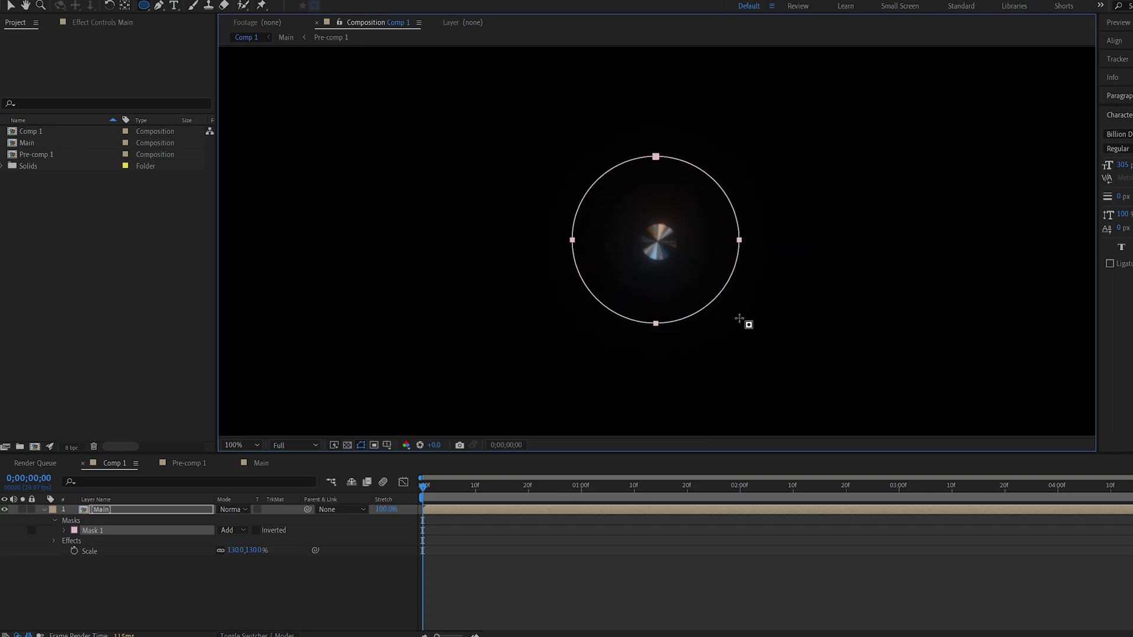
{"action": "key", "text": "comma"}
- Set Mask 1 to Subtract and feather it by 120 pixels
{"action": "left_click", "coordinate": [233, 529]}
{"action": "left_click", "coordinate": [247, 564]}
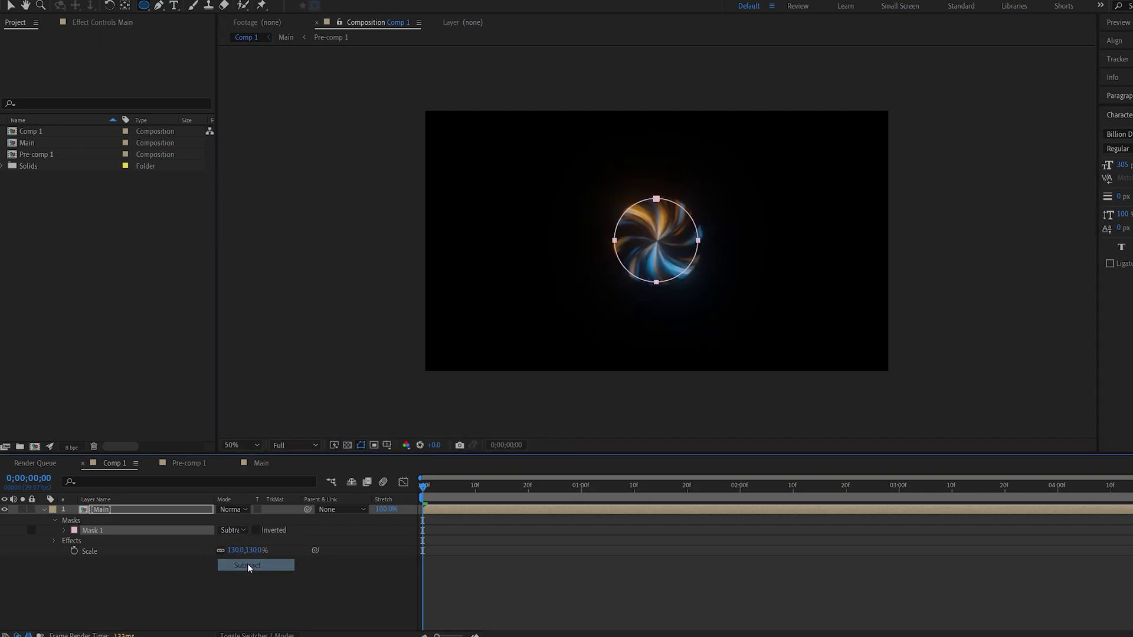
{"action": "key", "text": "f"}
{"action": "left_click_drag", "start_coordinate": [233, 530], "coordinate": [304, 534]}
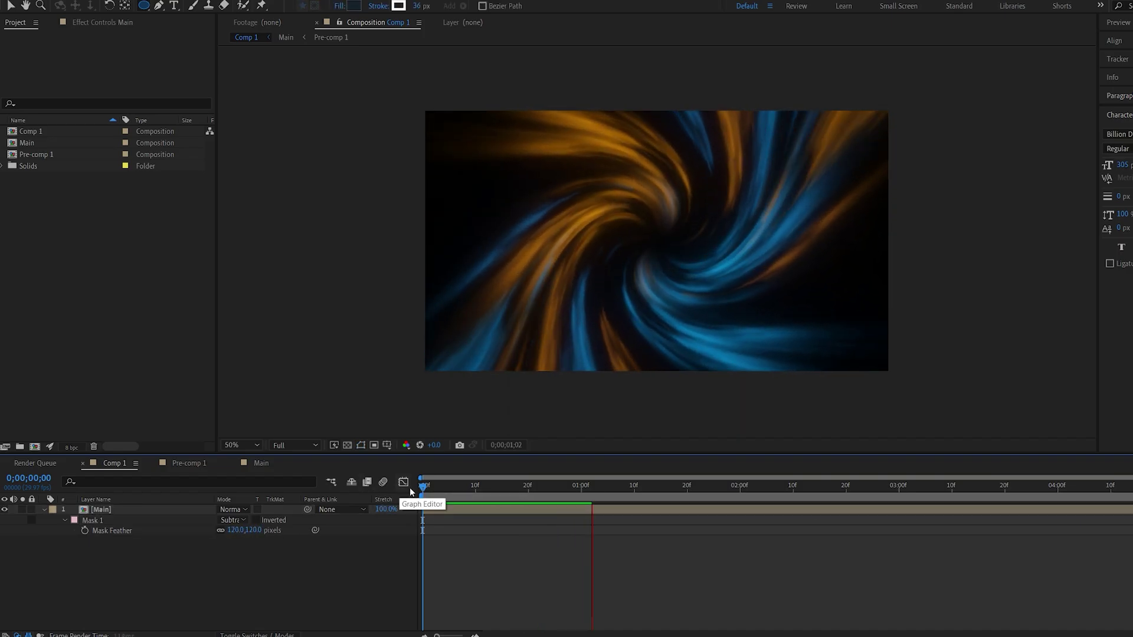
- Preview the masked swirl, turning the mask off and back to Subtract to compare
{"action": "key", "text": "space"}
{"action": "left_click", "coordinate": [231, 520]}
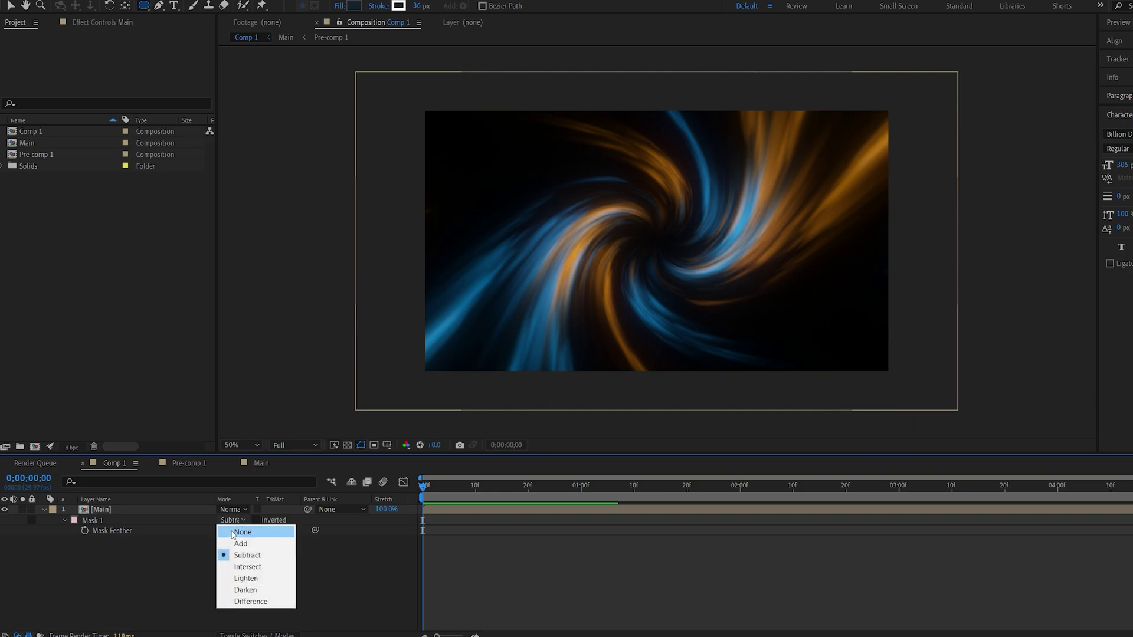
{"action": "left_click", "coordinate": [233, 533]}
{"action": "scroll", "coordinate": [679, 239], "scroll_direction": "up", "scroll_amount": 2}
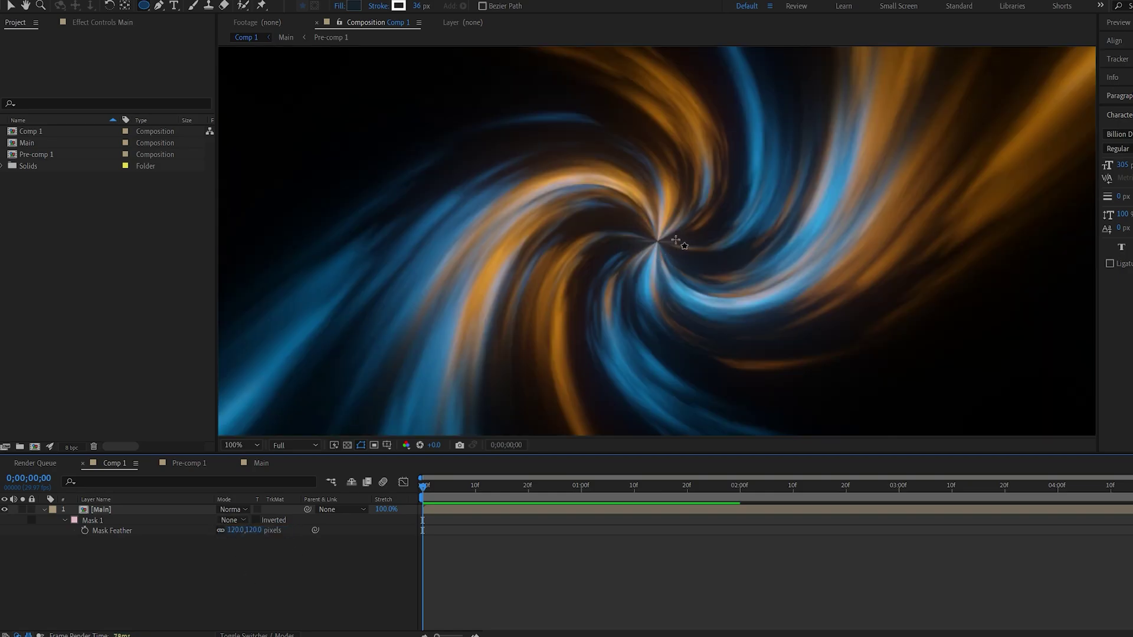
{"action": "key", "text": "comma"}
{"action": "key", "text": "ctrl+z"}
{"action": "key", "text": "space"}
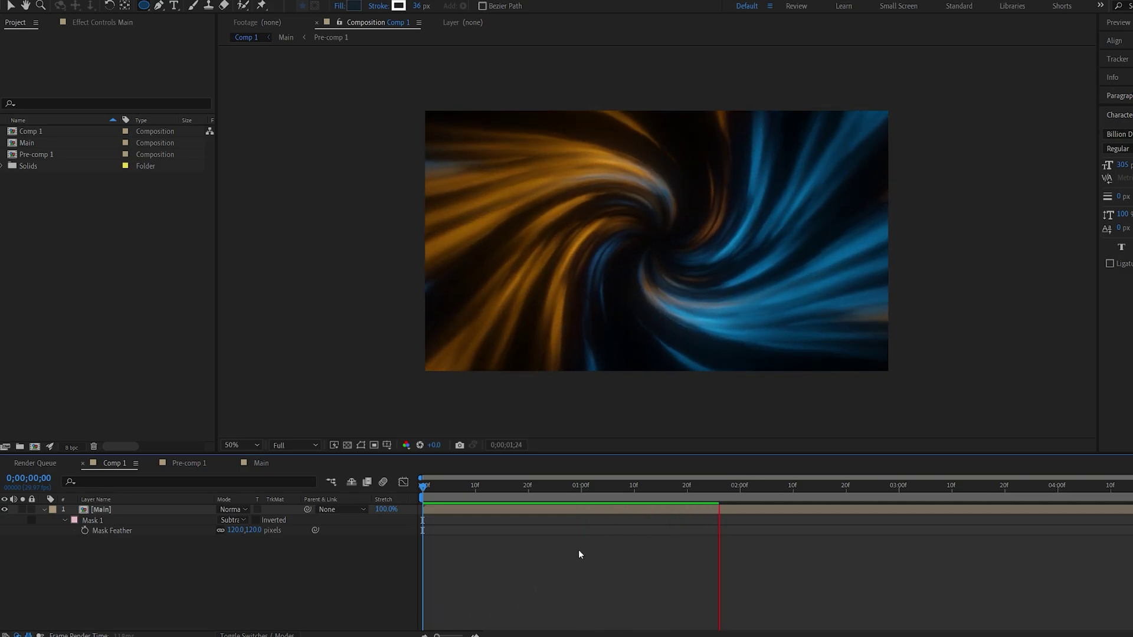
{"action": "key", "text": "space"}
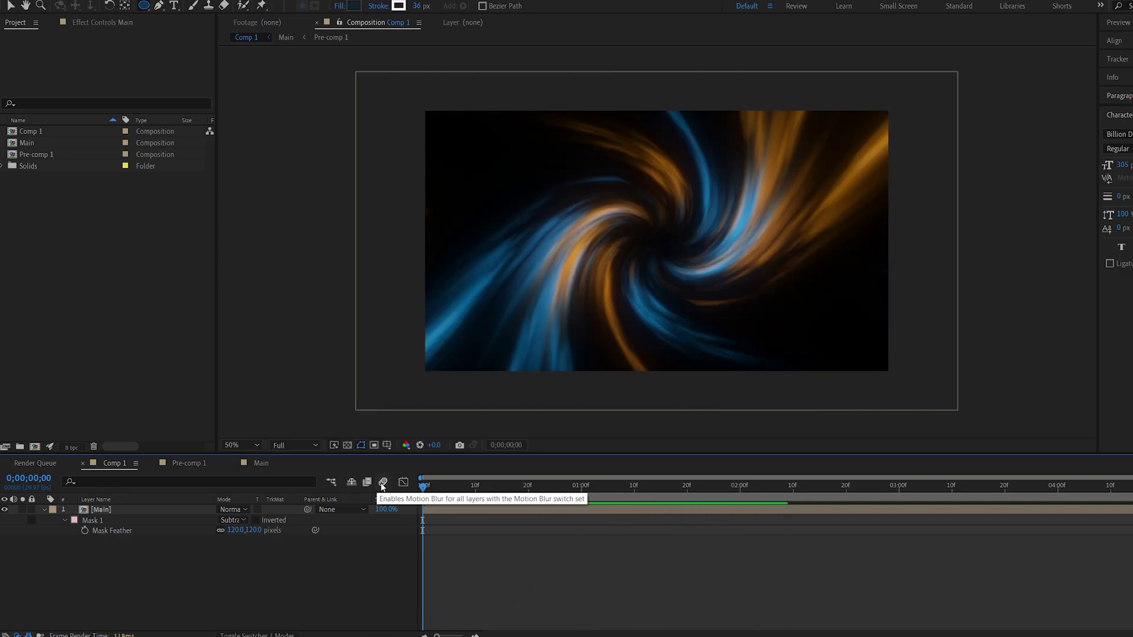
- In Main, keyframe the top Pre-comp 1's Map White To at frame 0, then pick green at the end
{"action": "left_click", "coordinate": [260, 465]}
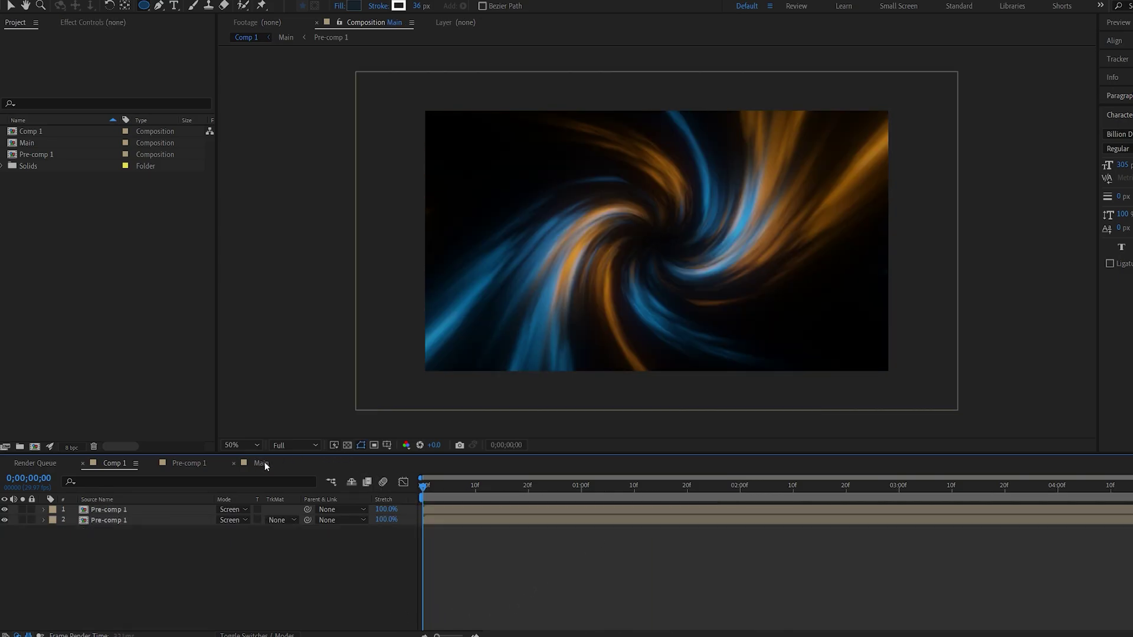
{"action": "left_click", "coordinate": [118, 509]}
{"action": "key", "text": "F3"}
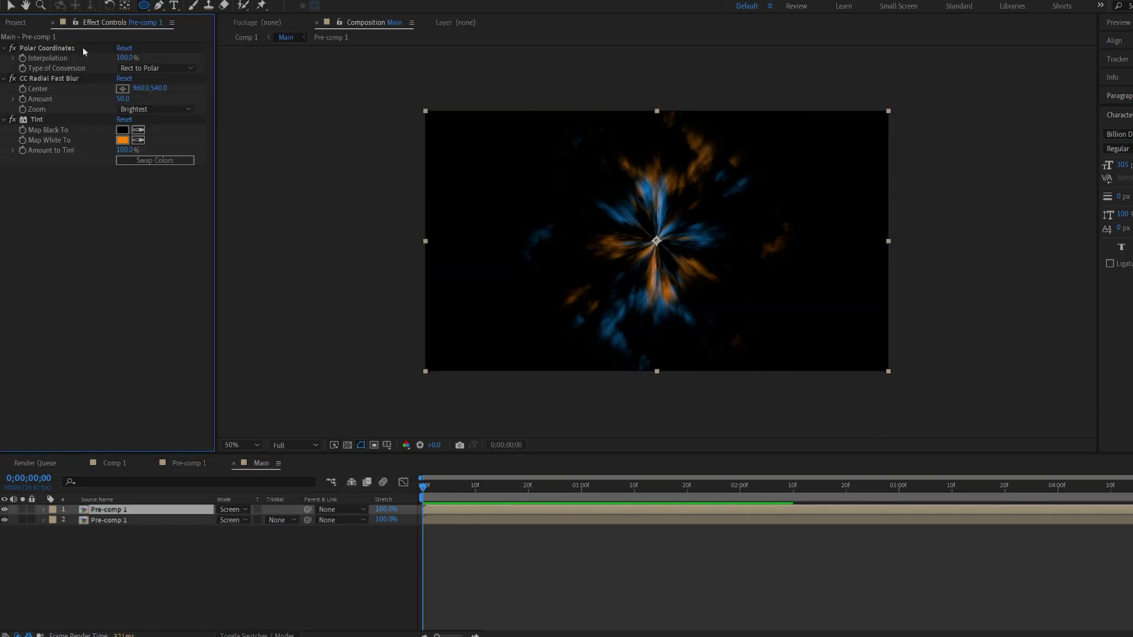
{"action": "left_click", "coordinate": [22, 140]}
{"action": "key", "text": "End"}
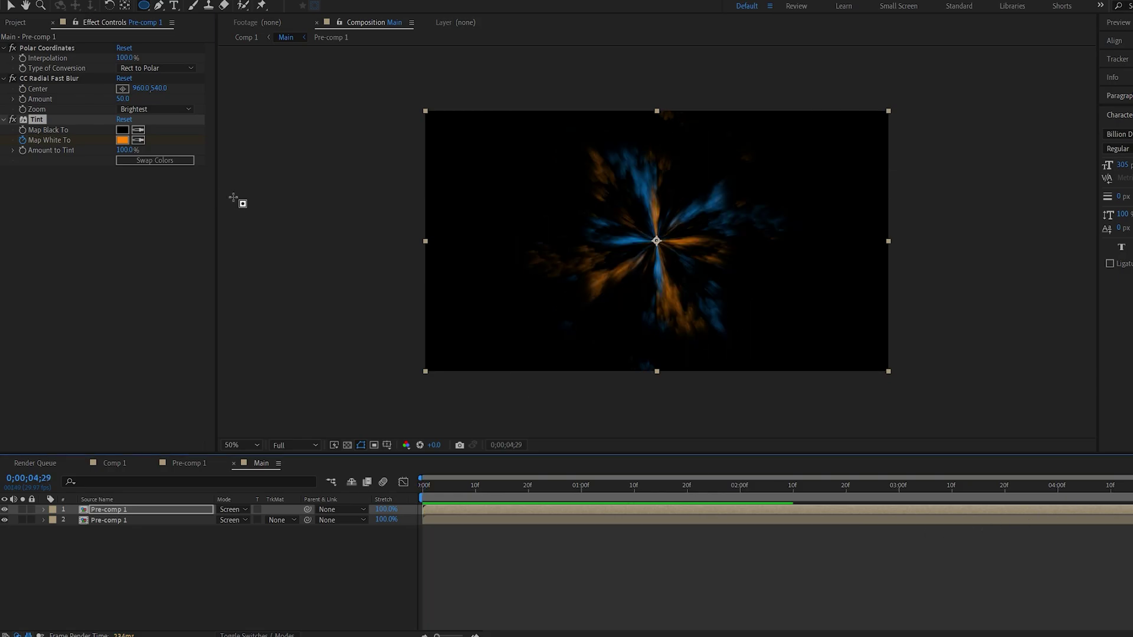
{"action": "left_click", "coordinate": [121, 141]}
{"action": "left_click", "coordinate": [308, 408]}
- Confirm the green colour and preview Comp 1's streaks shifting from orange to green
{"action": "left_click", "coordinate": [397, 307]}
{"action": "left_click", "coordinate": [112, 462]}
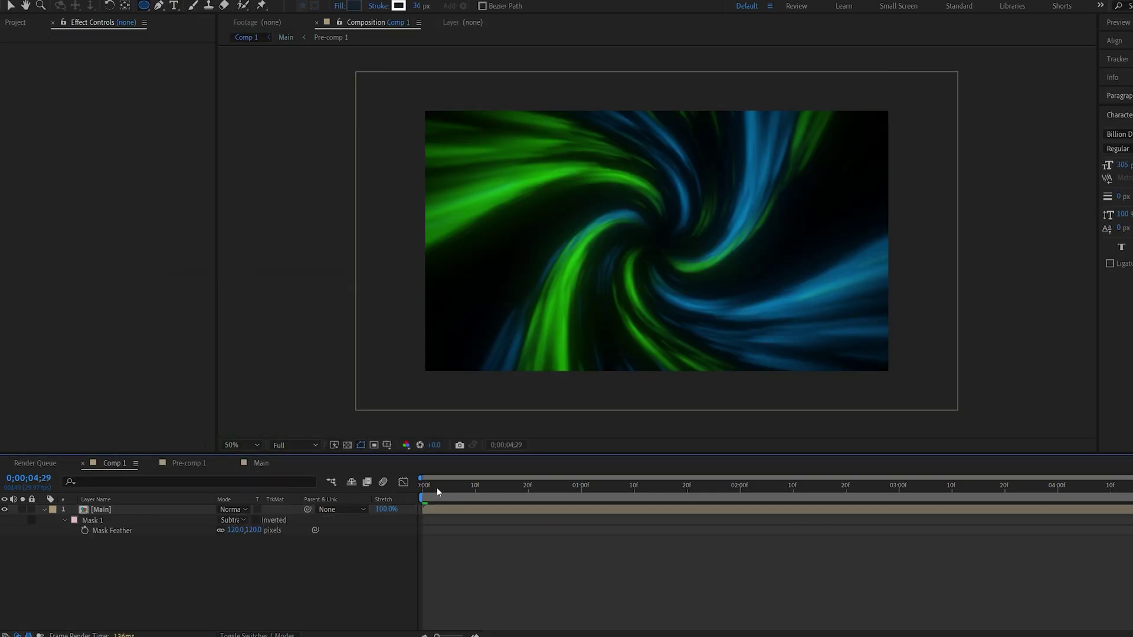
{"action": "key", "text": "Home"}
{"action": "key", "text": "space"}
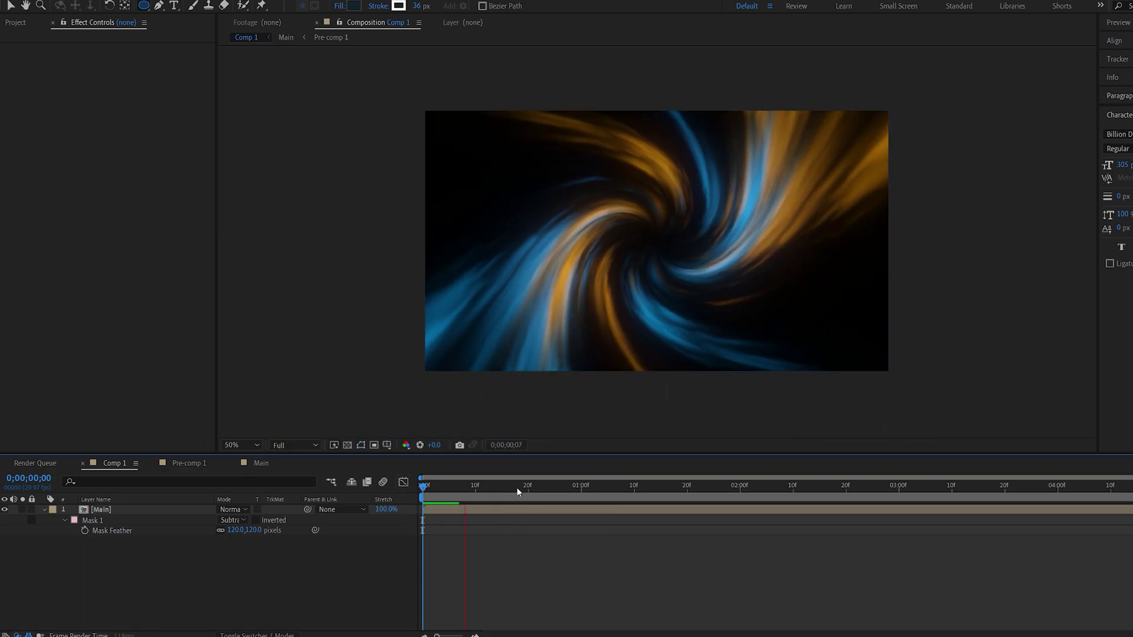
{"action": "left_click_drag", "start_coordinate": [518, 491], "coordinate": [1076, 557]}
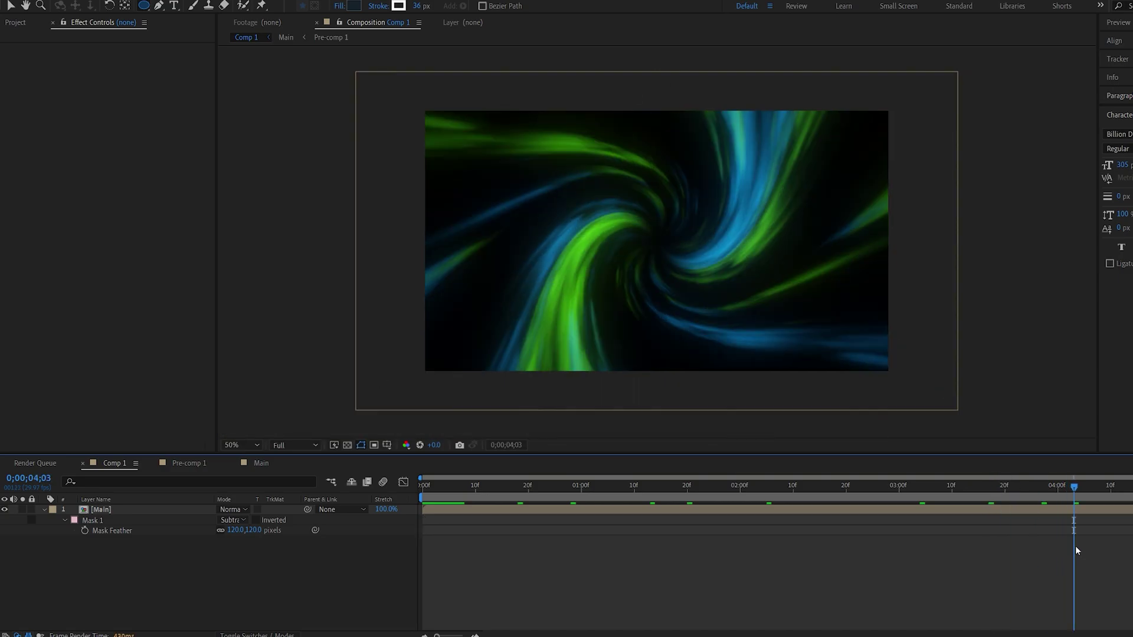